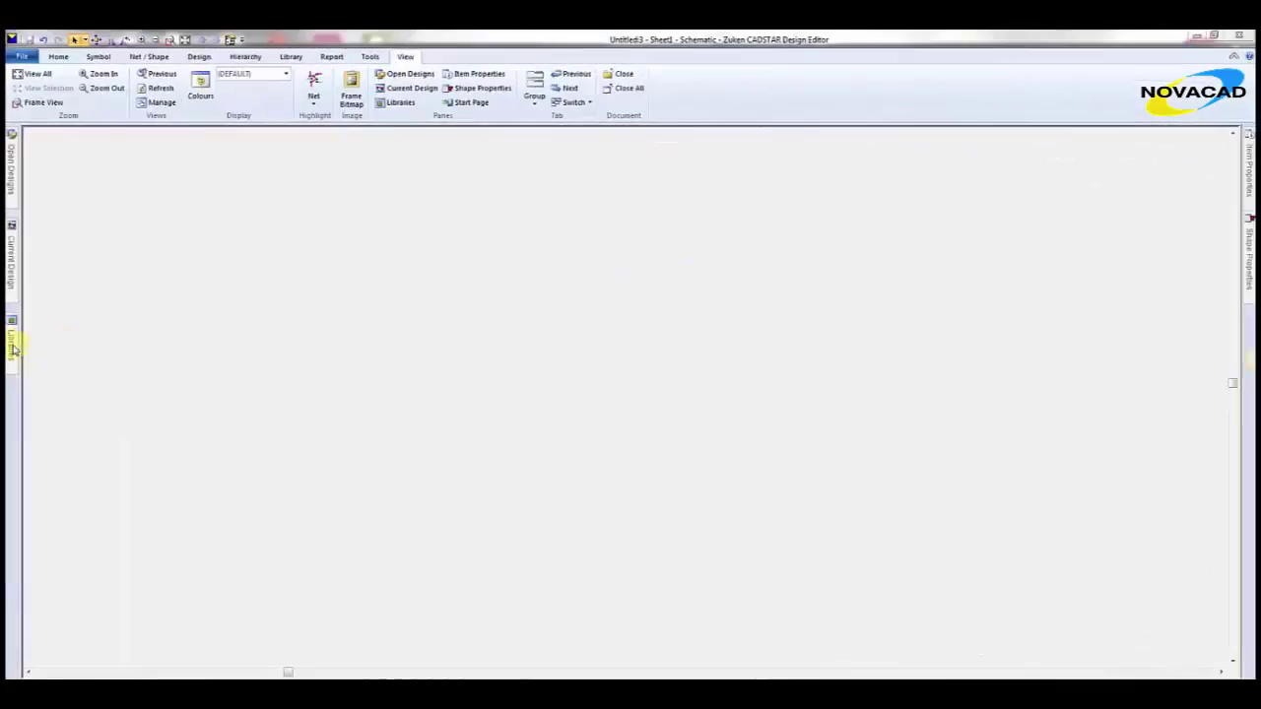
Step: Keep the Libraries pane open, search it for sn54* and preview the parts SN5400J and SN5400D
click(79, 340)
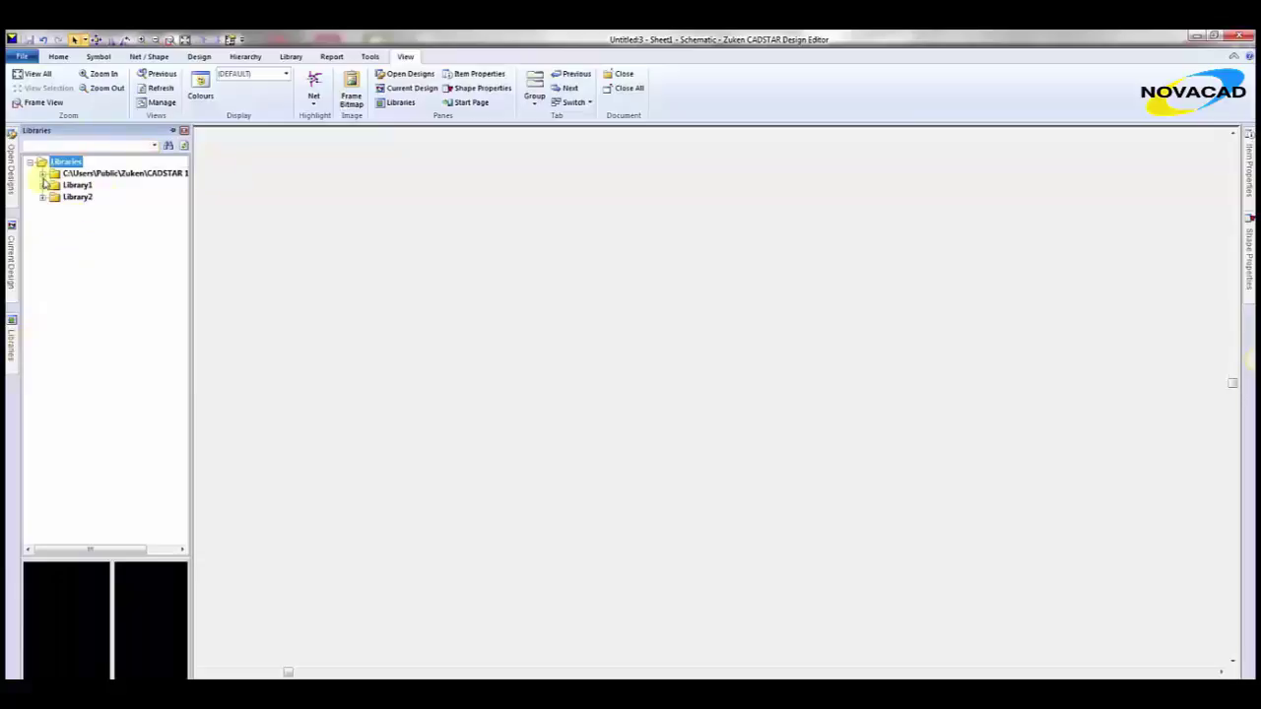
click(173, 133)
click(116, 147)
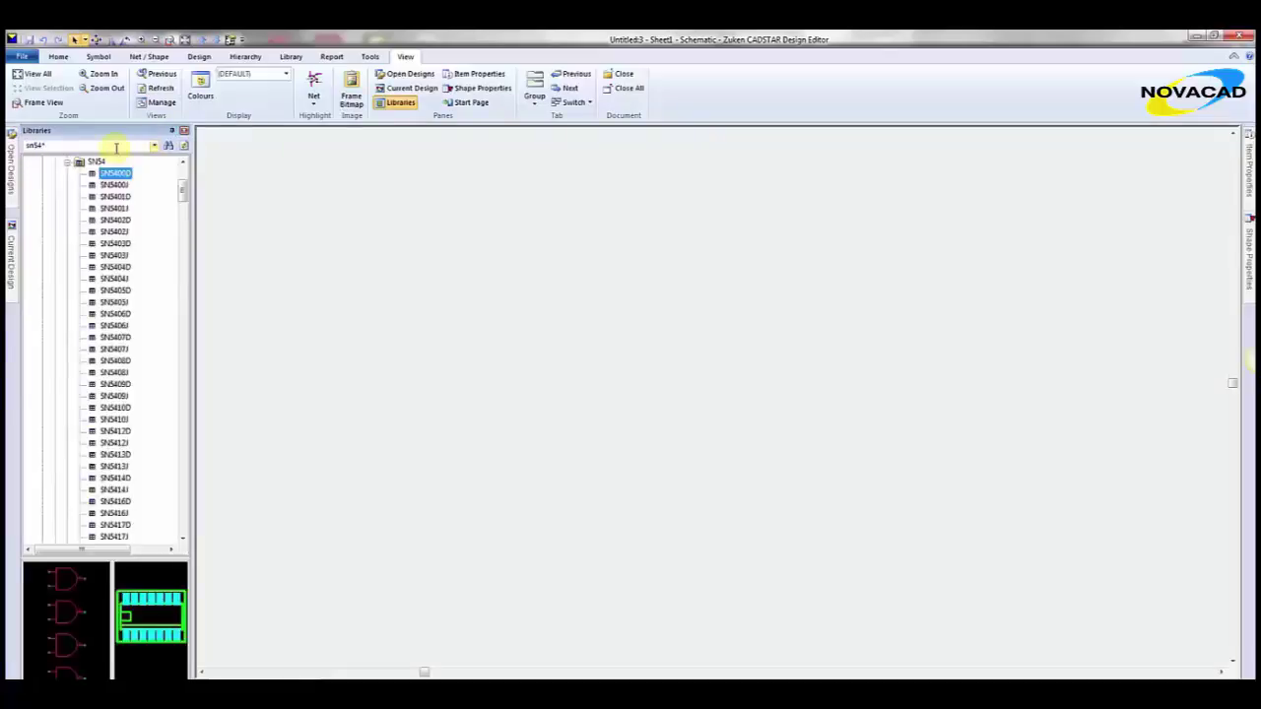
click(114, 184)
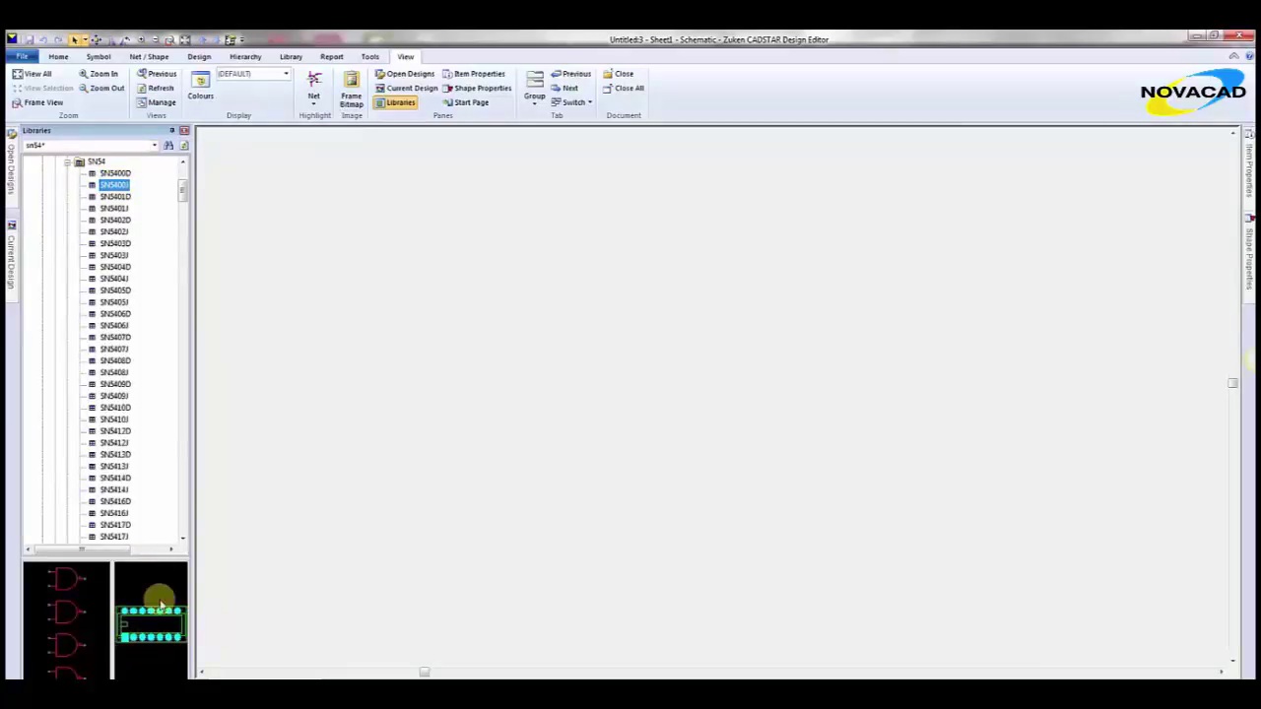
click(112, 174)
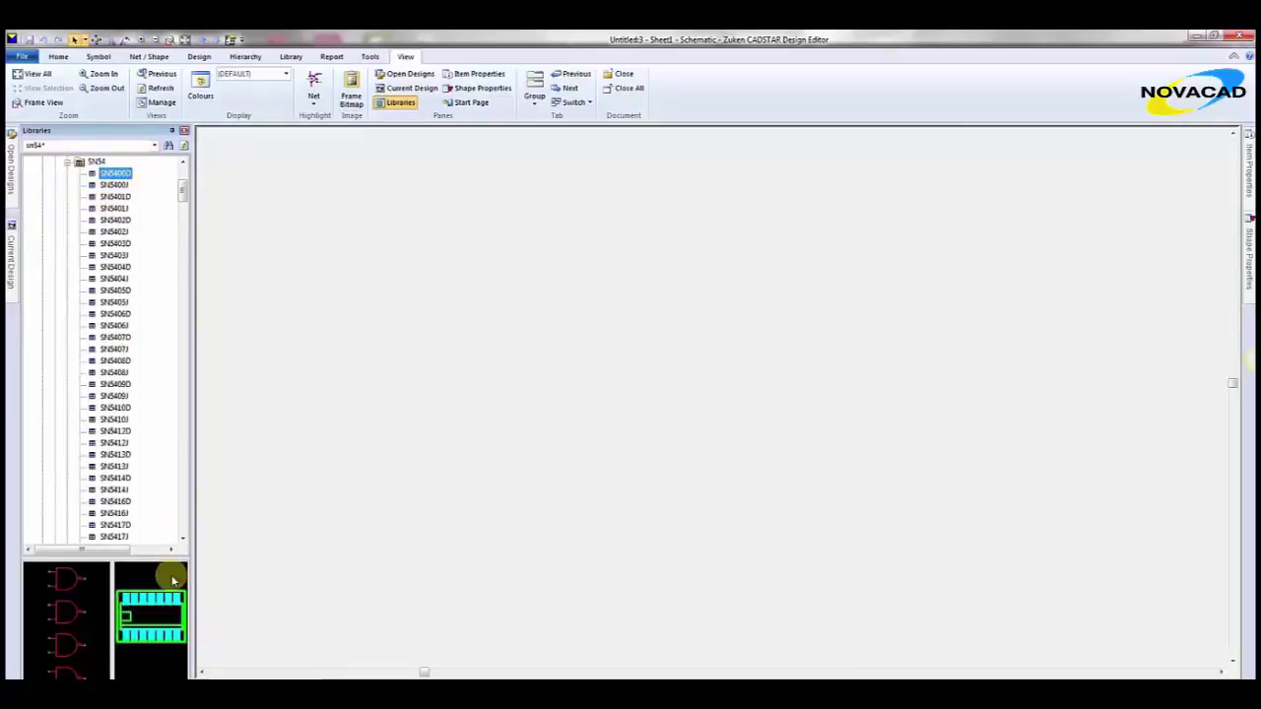
Step: Add the SN5400D library part to the schematic, placing its four gates U1-A to U1-D in a vertical column
right_click(107, 180)
click(138, 183)
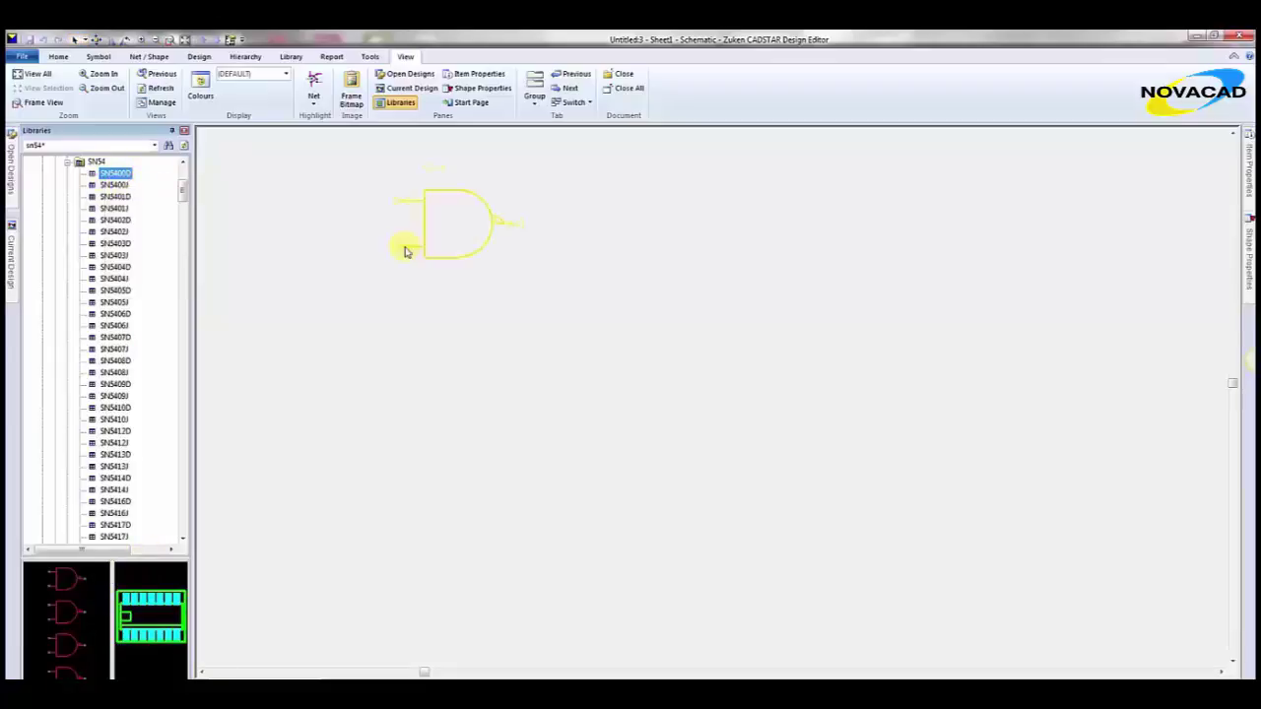
click(405, 243)
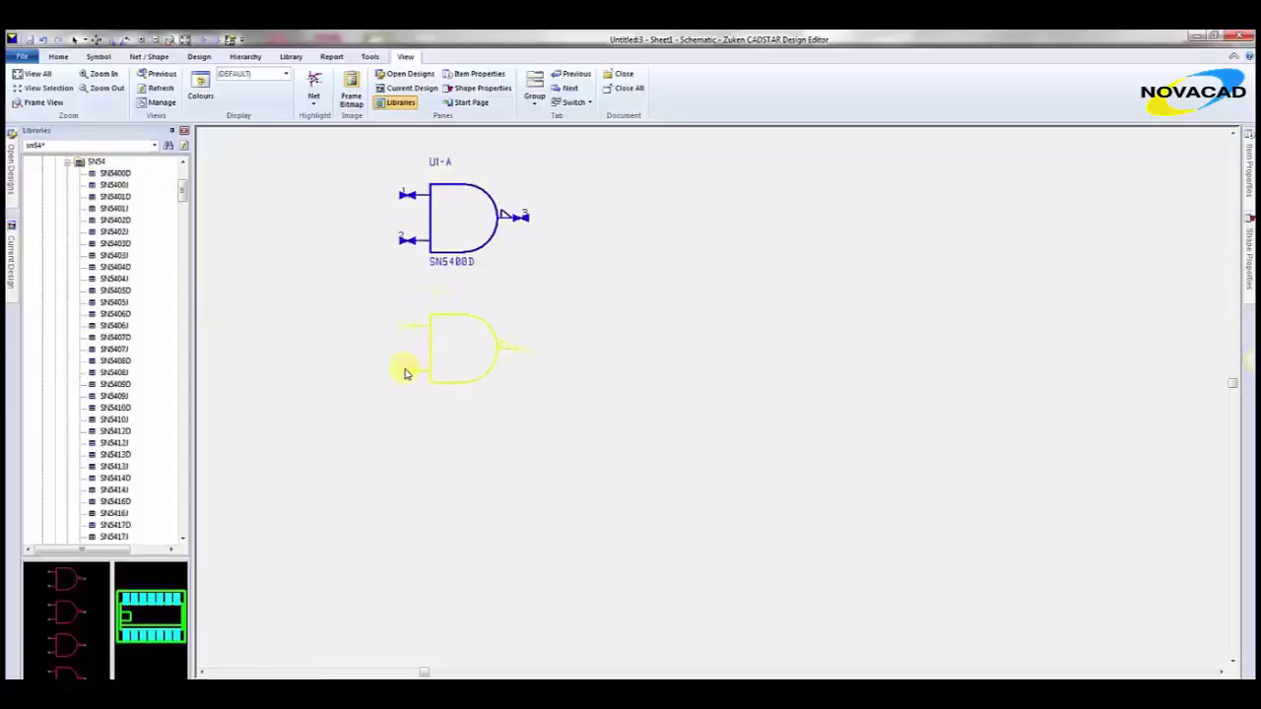
click(406, 370)
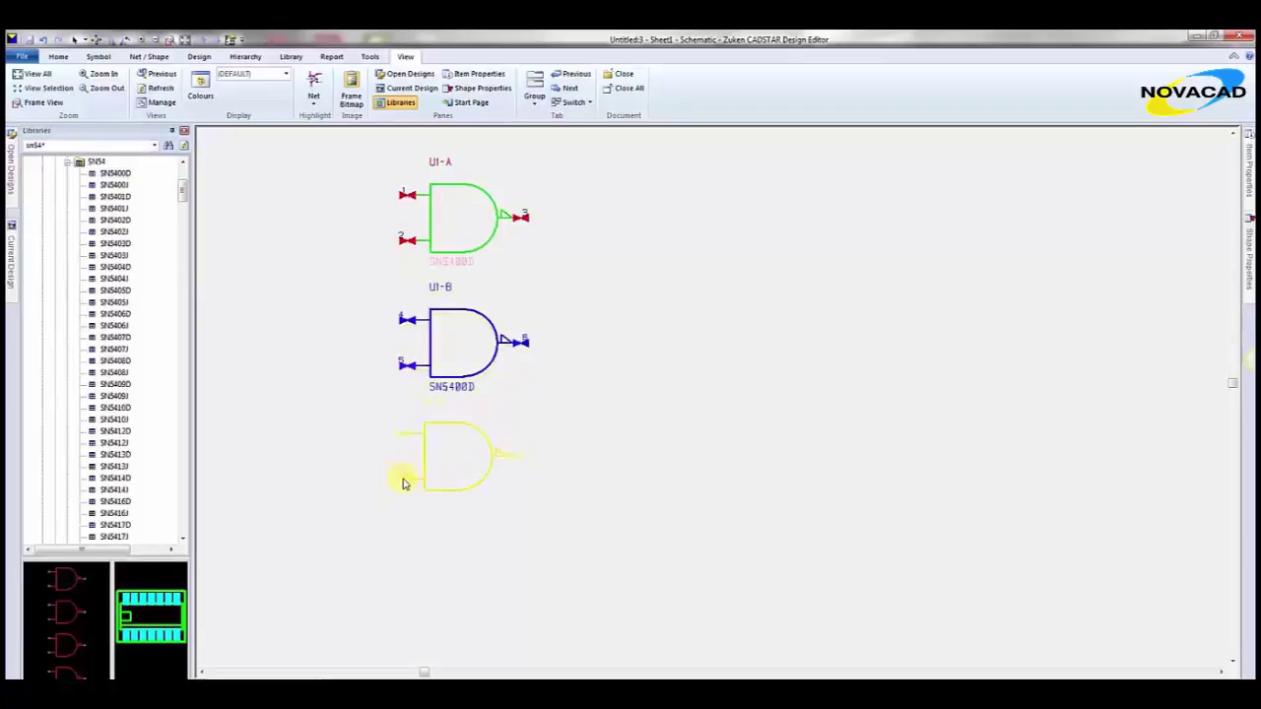
click(401, 487)
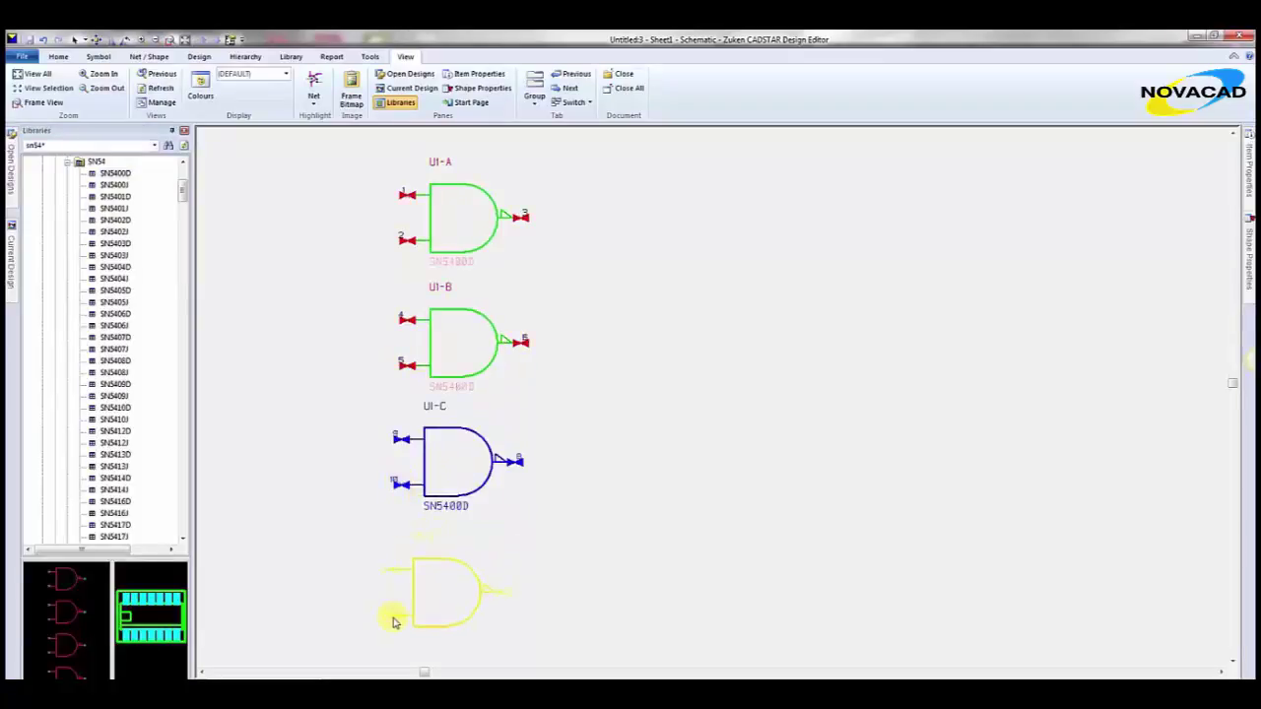
click(394, 621)
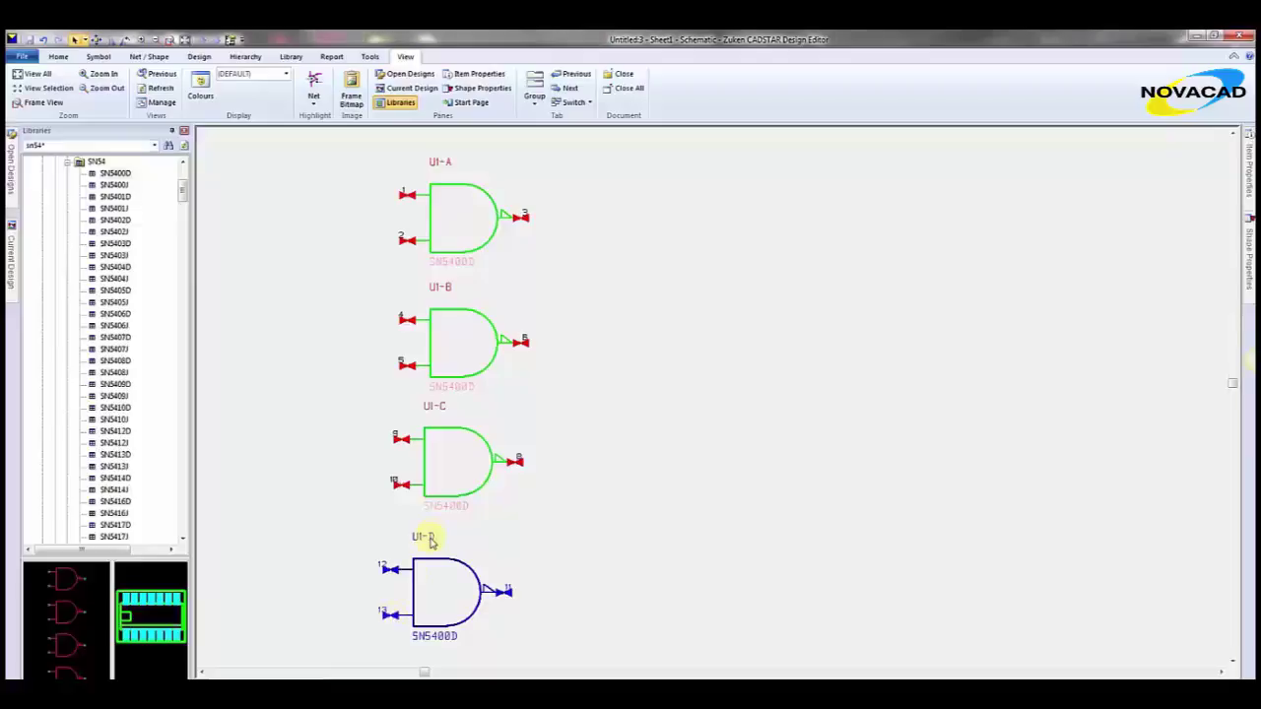
click(436, 406)
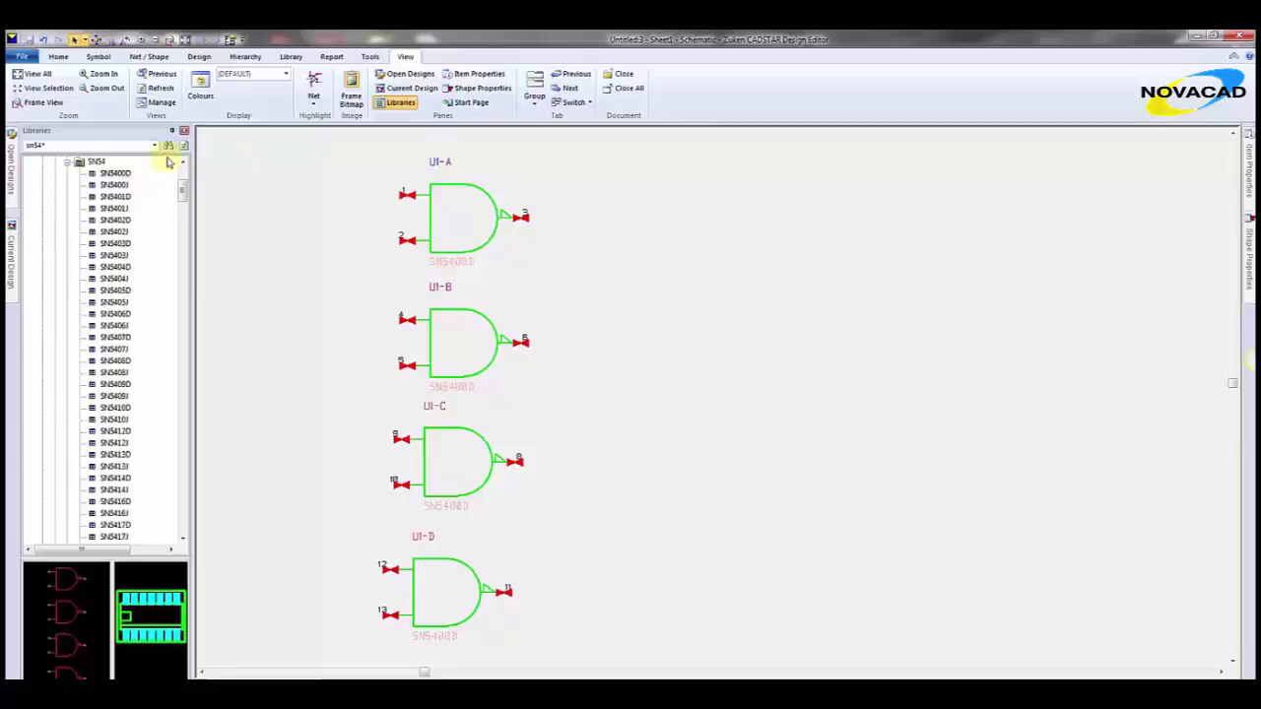
Step: Add the SN5400J library part, placing its four gates U2-A to U2-D in a second column beside the U1 gates
click(115, 187)
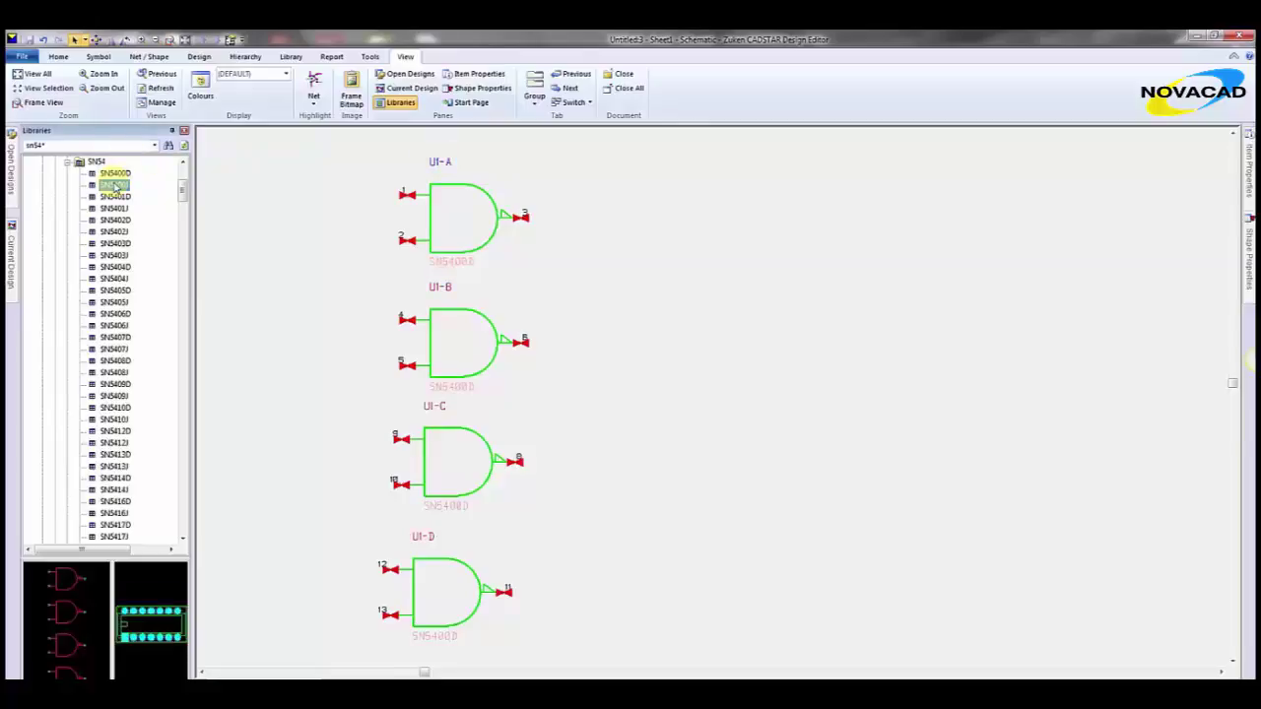
right_click(115, 186)
click(130, 192)
click(680, 237)
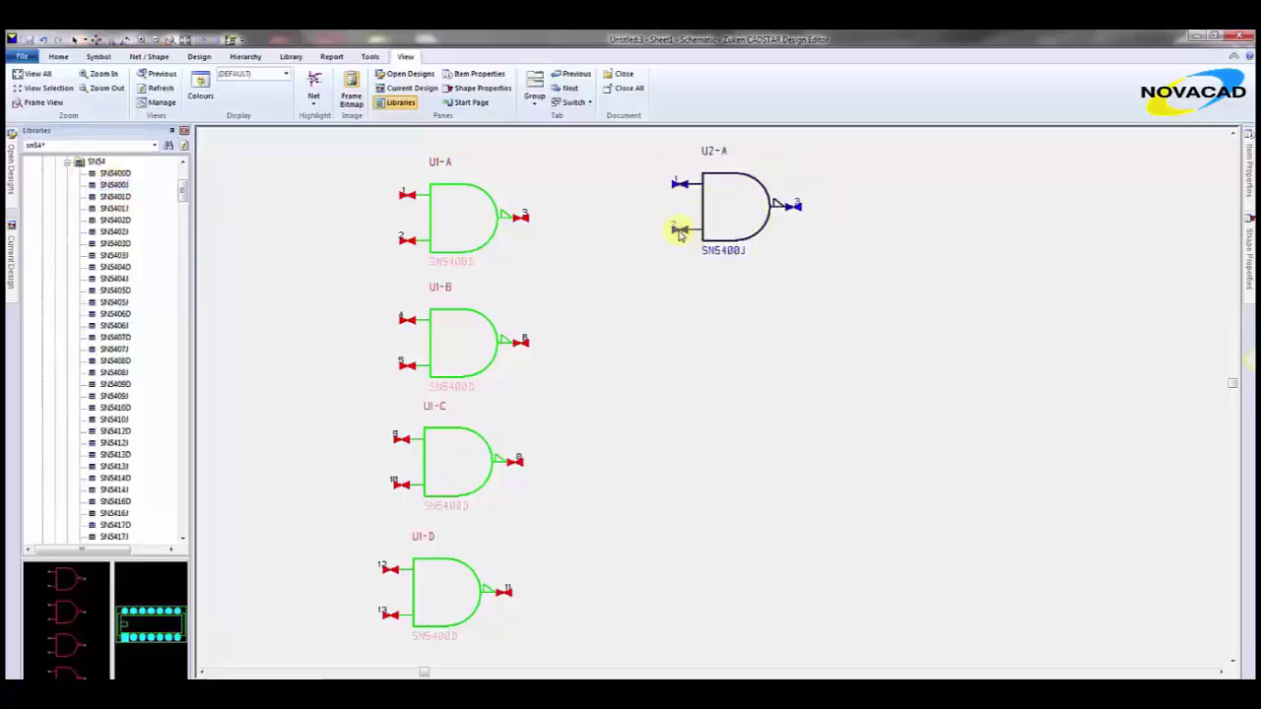
click(686, 374)
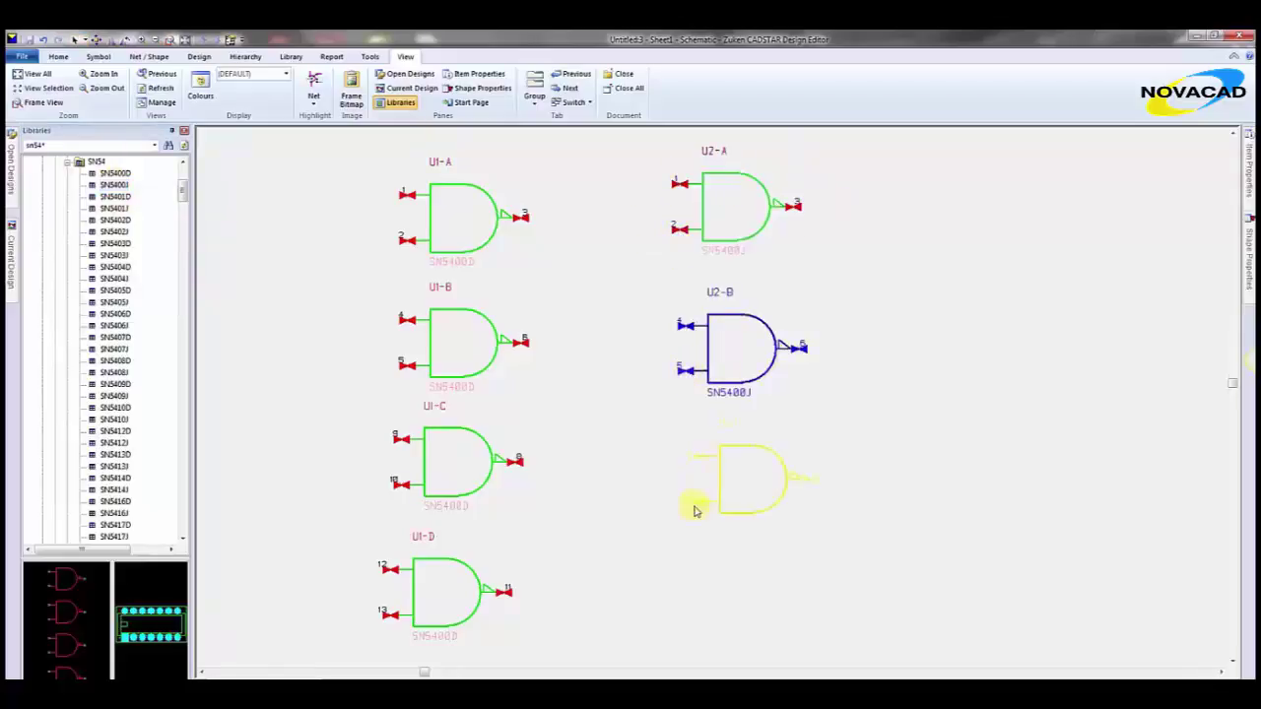
click(692, 496)
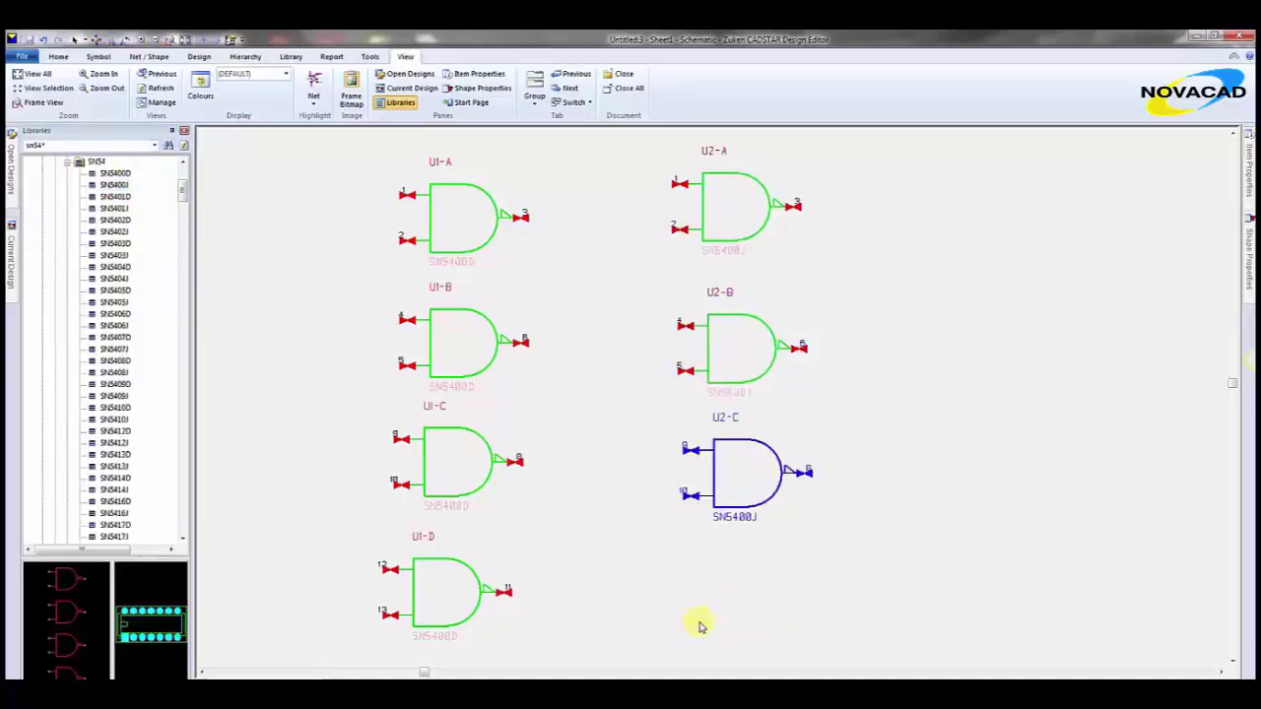
click(698, 621)
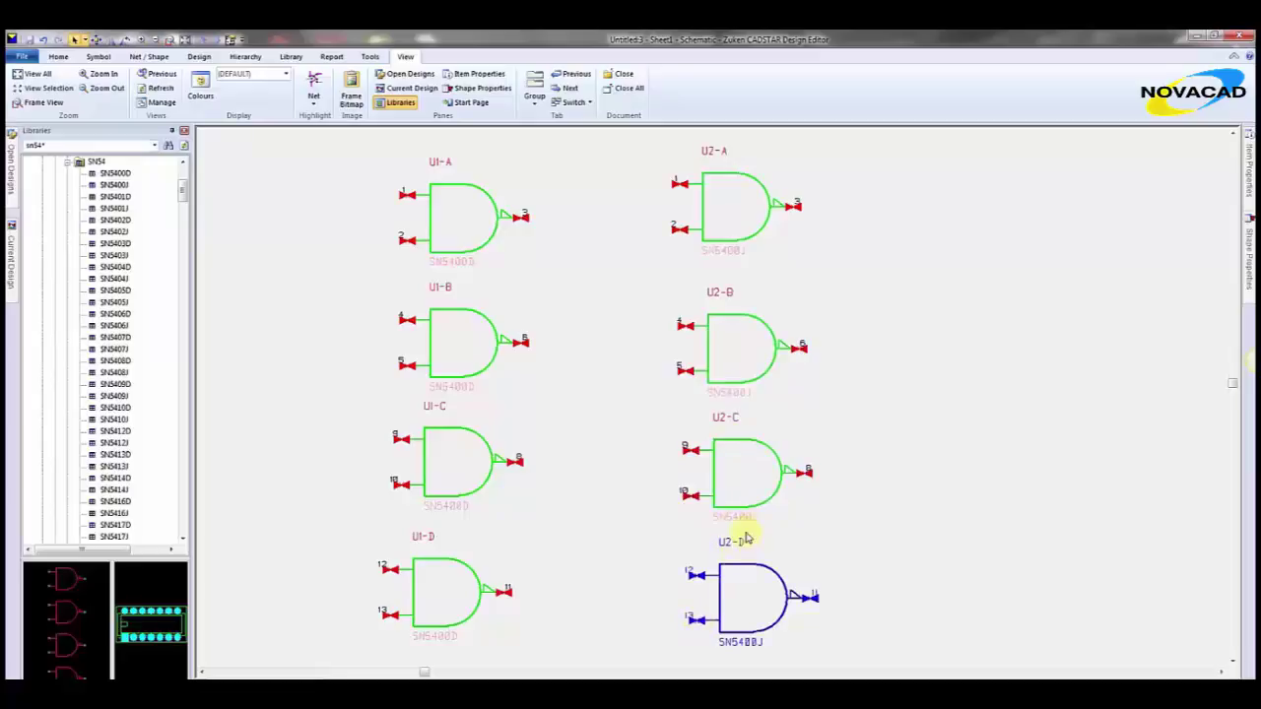
key(Escape)
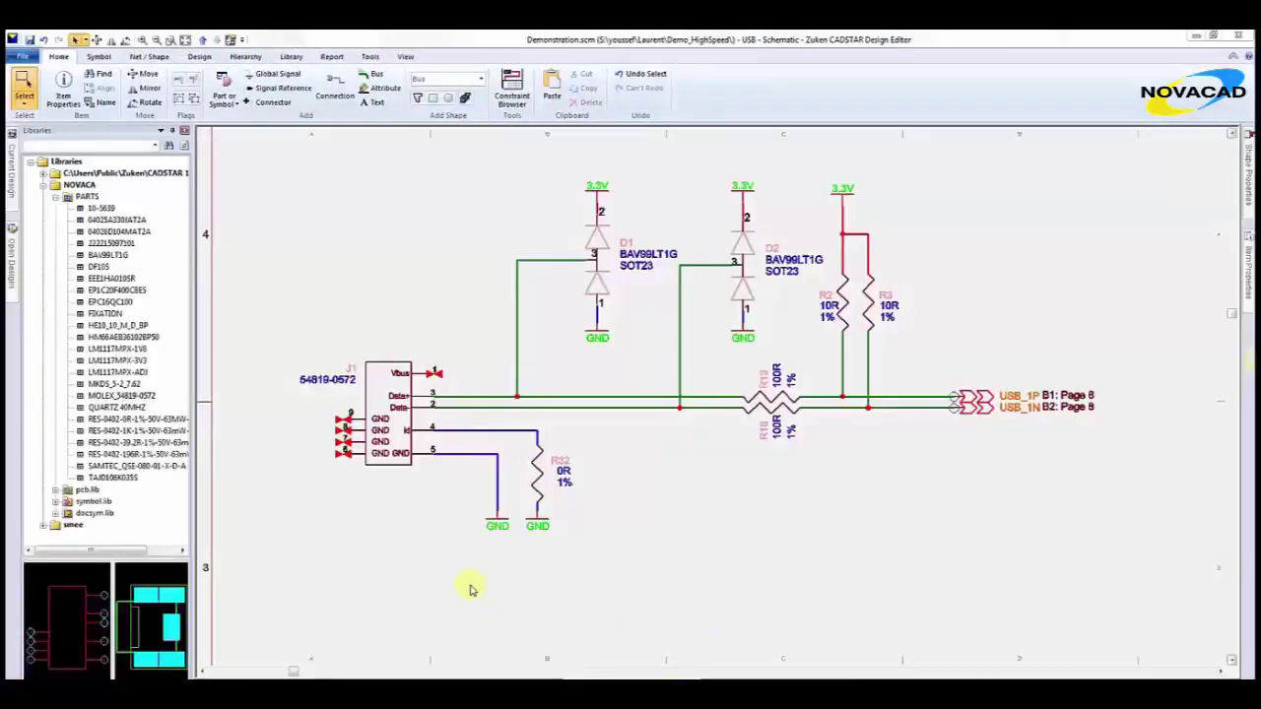
Step: Open the datasheet linked to the library part MOLEX_54819-0572, look through it and close it
click(121, 395)
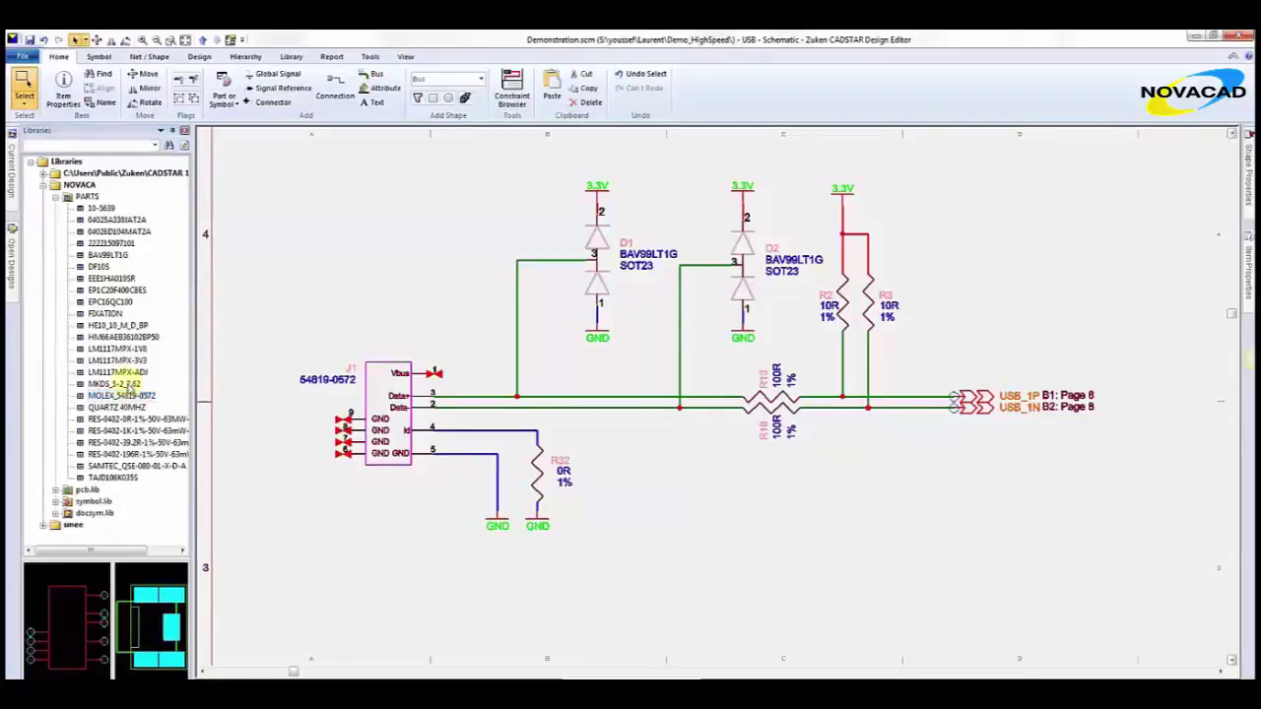
right_click(138, 397)
mouse_move(193, 426)
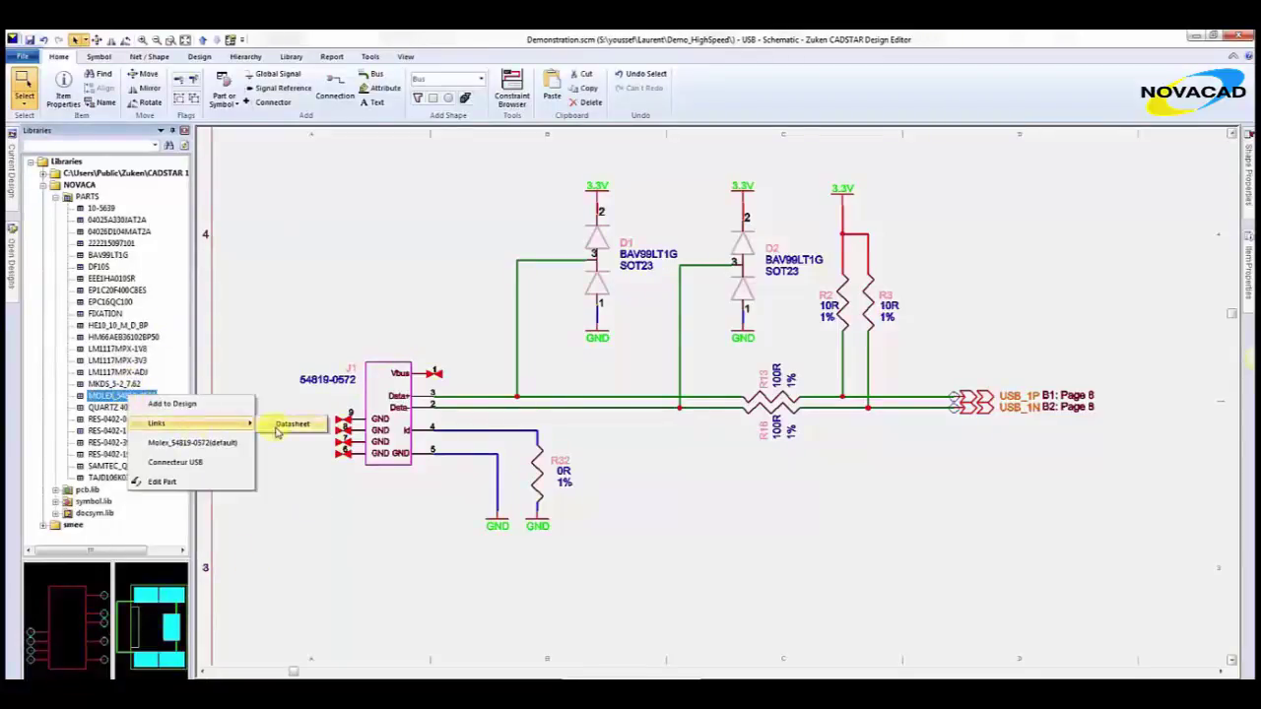
click(286, 424)
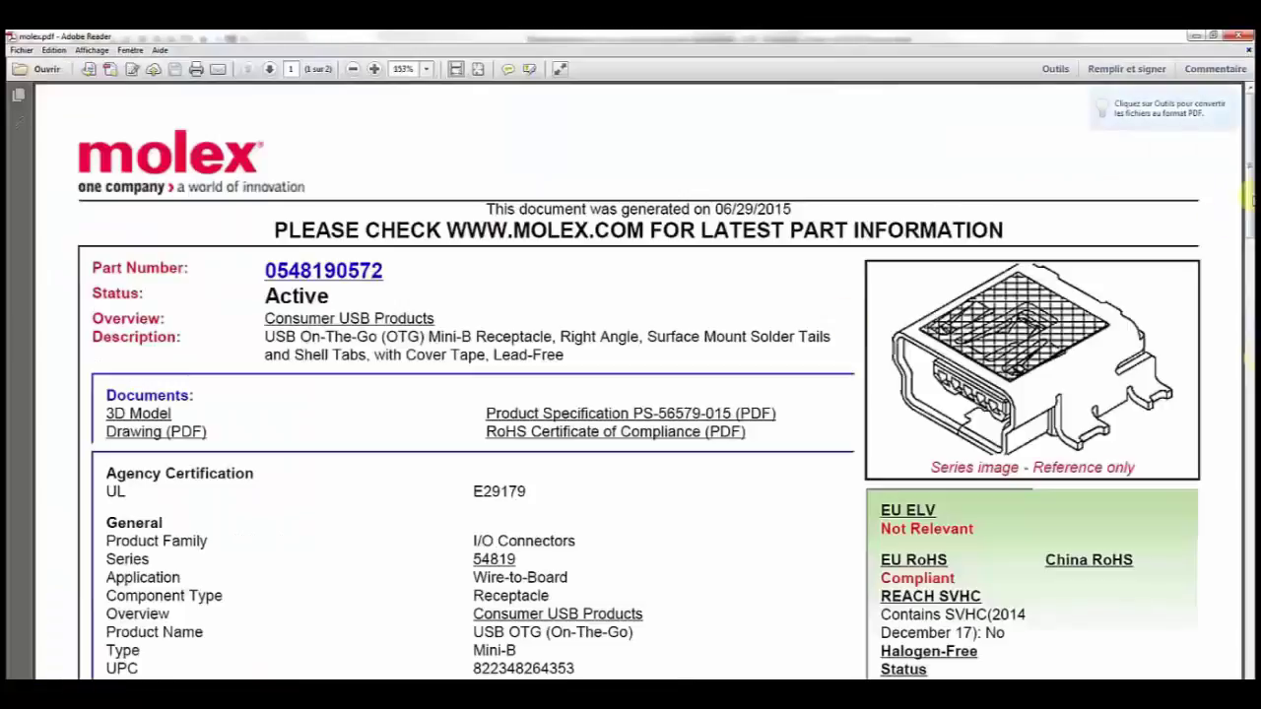
drag(1250, 185, 1247, 222)
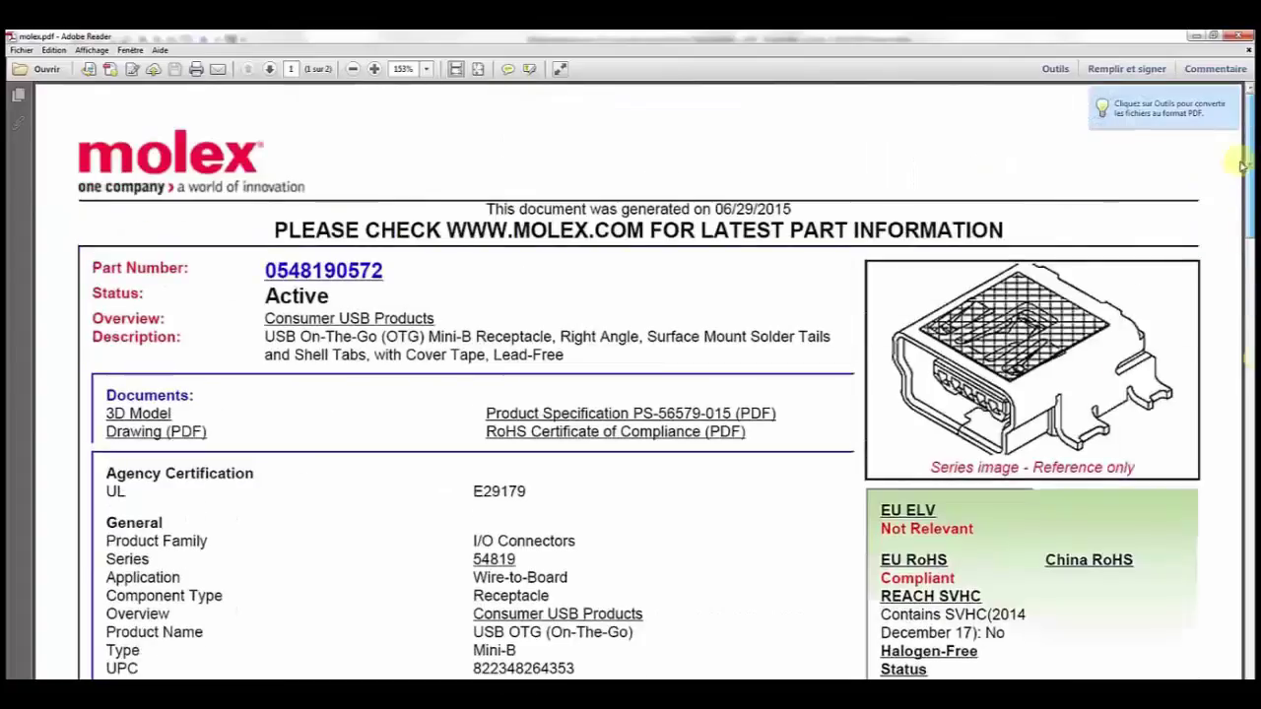
click(1237, 40)
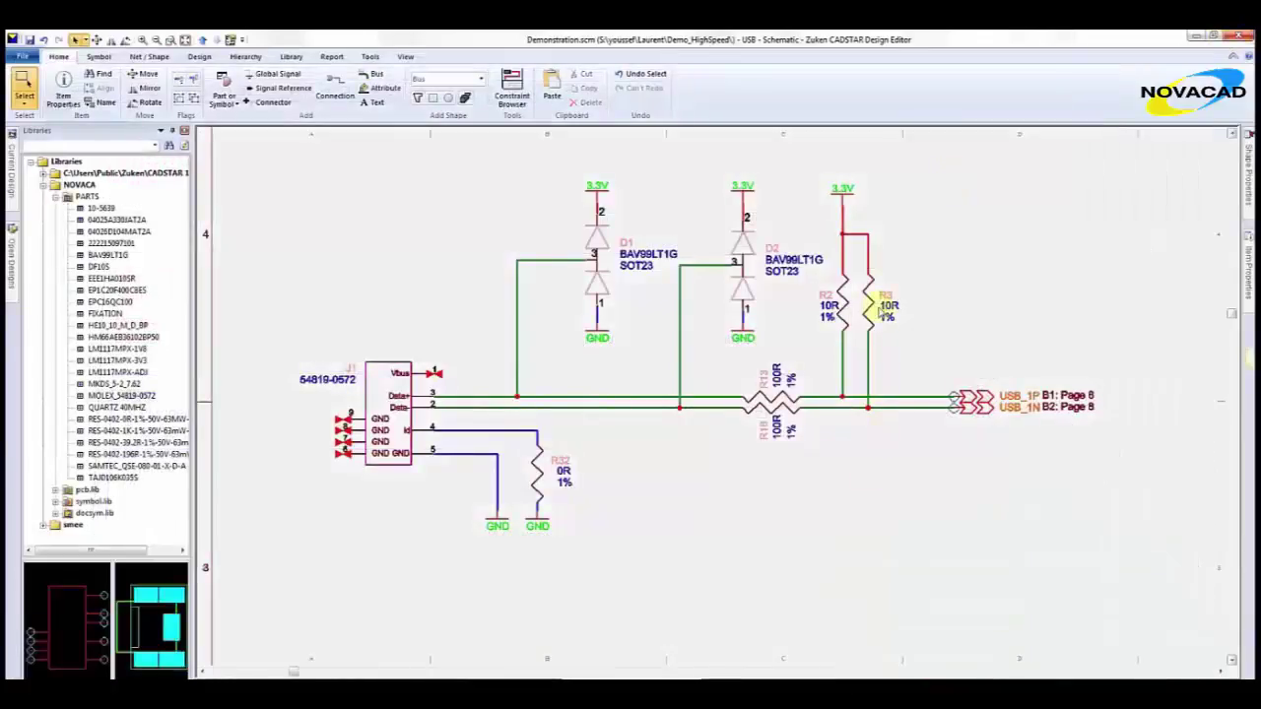
Step: Try to detach resistor R3 with Disconnect Pin and rotate it four times while moving it
right_click(871, 301)
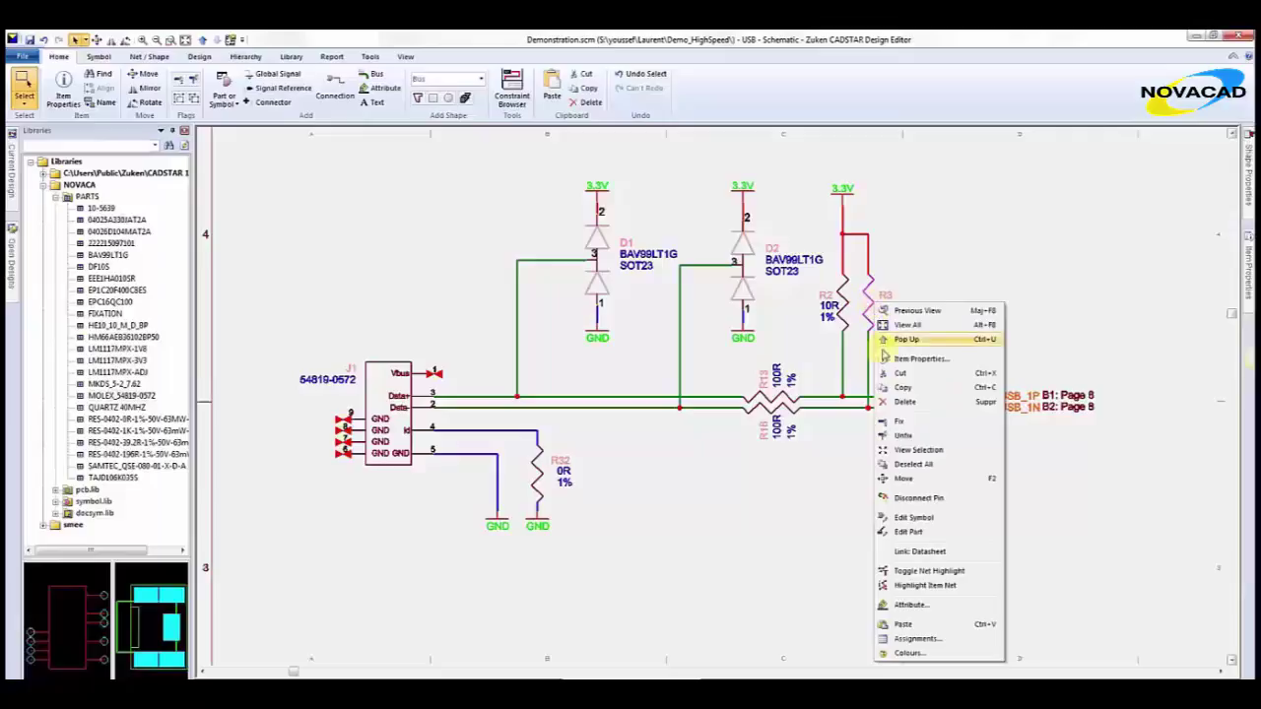
click(946, 498)
drag(873, 300, 867, 337)
key(r)
key(r)
key(r)
key(r)
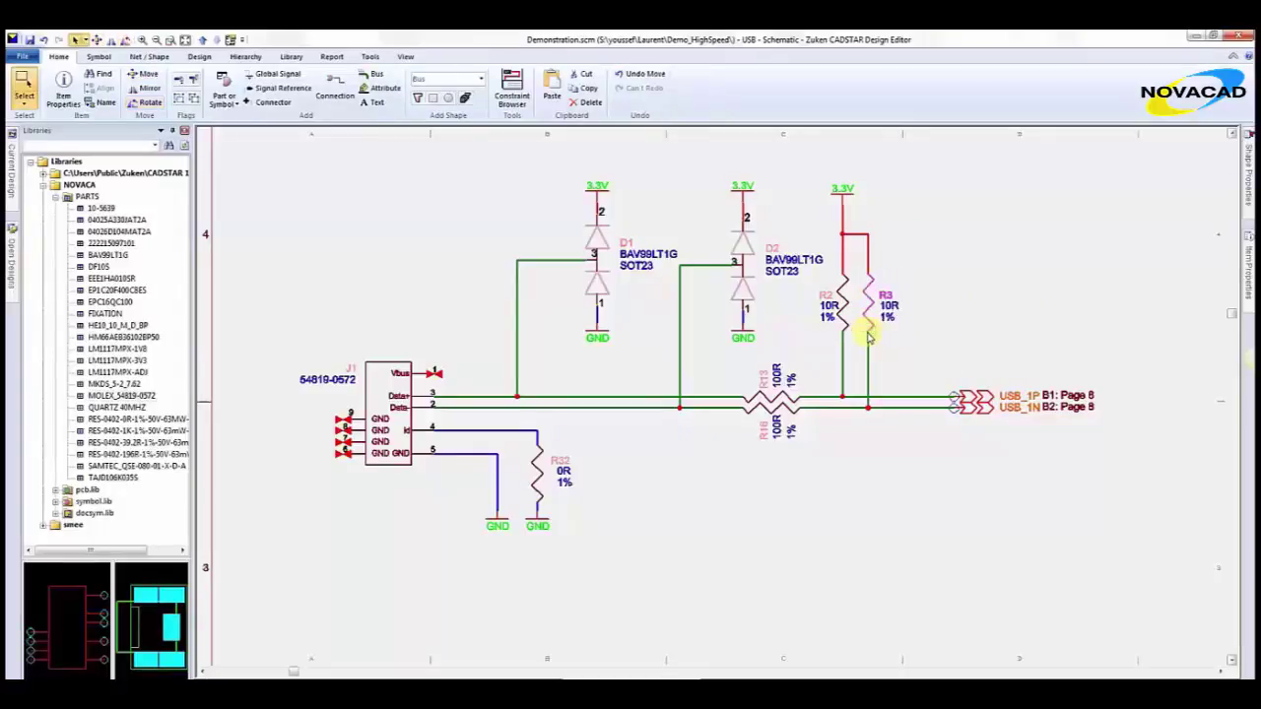
click(939, 307)
Step: Disconnect the USB_1N-side pin of the lower 100R series resistor and move the resistor toward connector J1
click(800, 412)
right_click(800, 412)
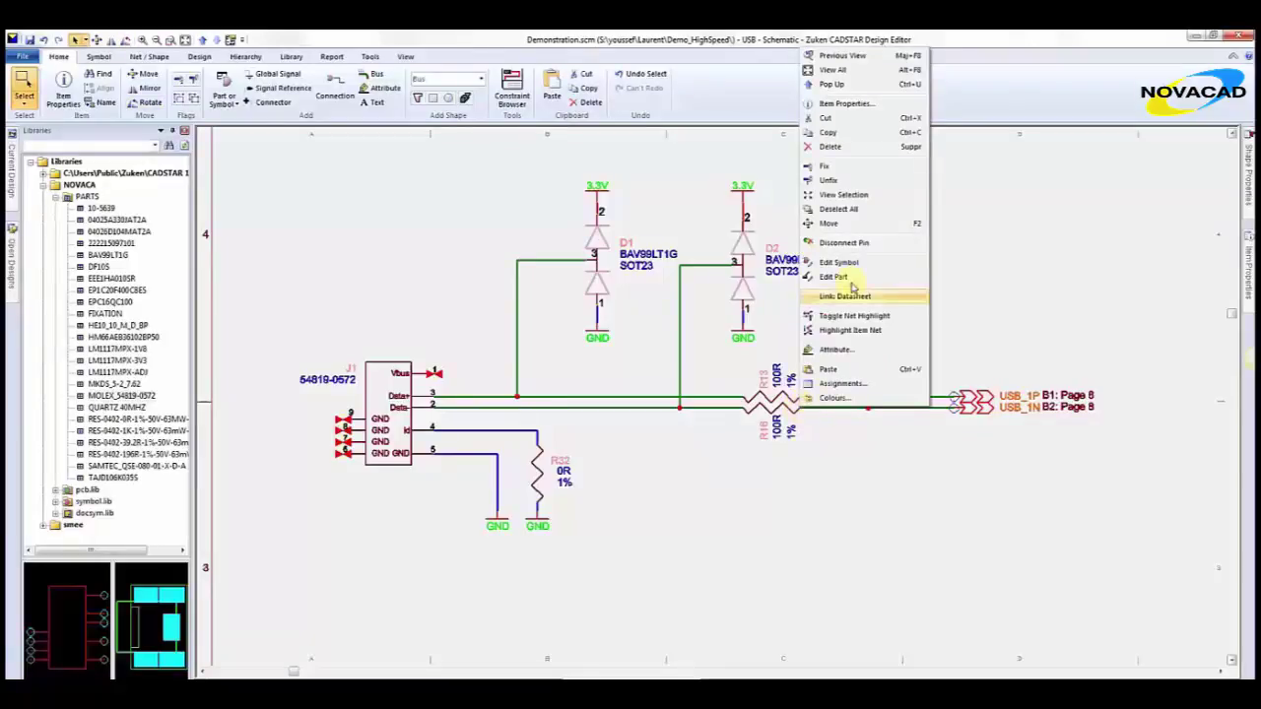
click(846, 243)
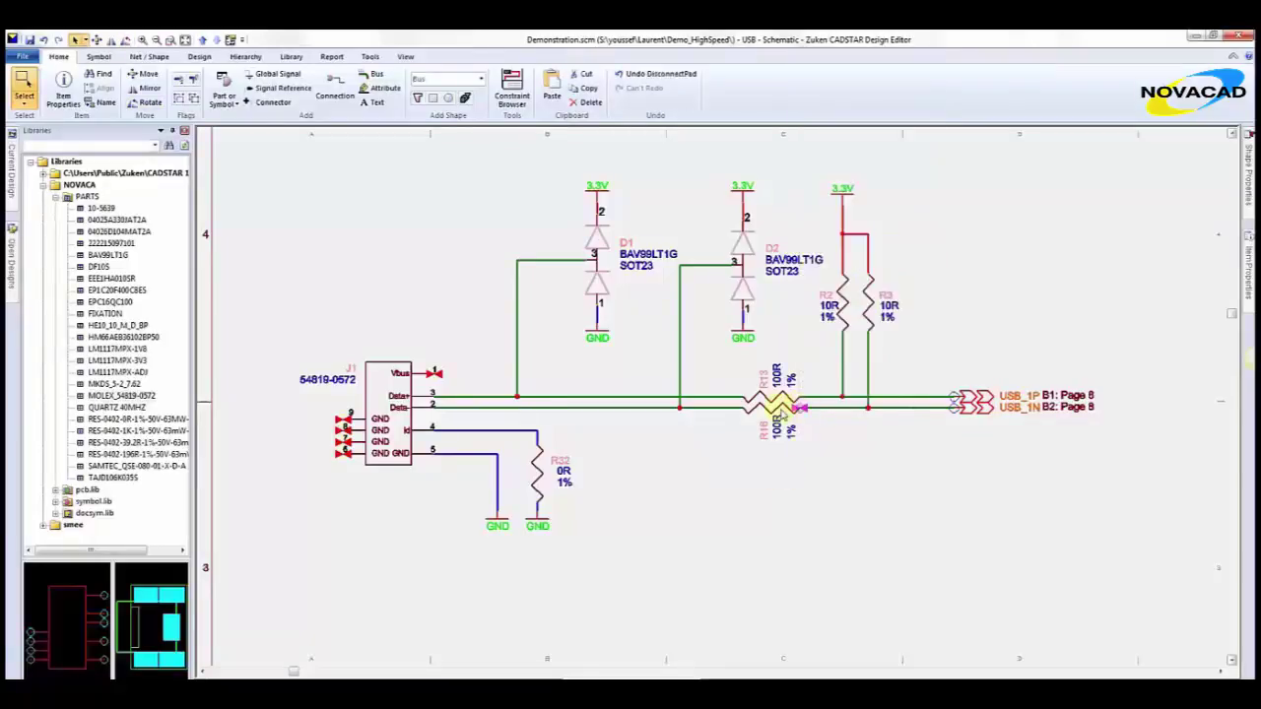
drag(779, 409, 744, 414)
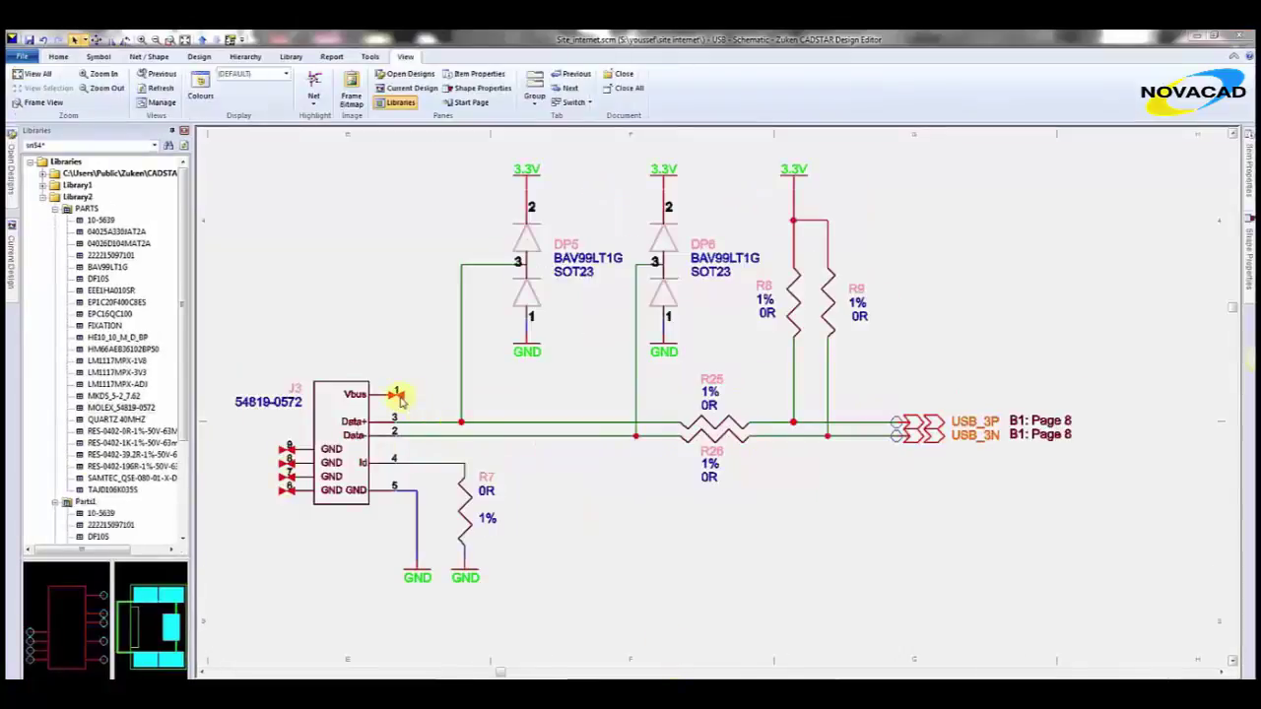
Step: Route a connection from the Vbus pin 1 of connector J3 upward and end it with a 3.3V global signal
click(424, 399)
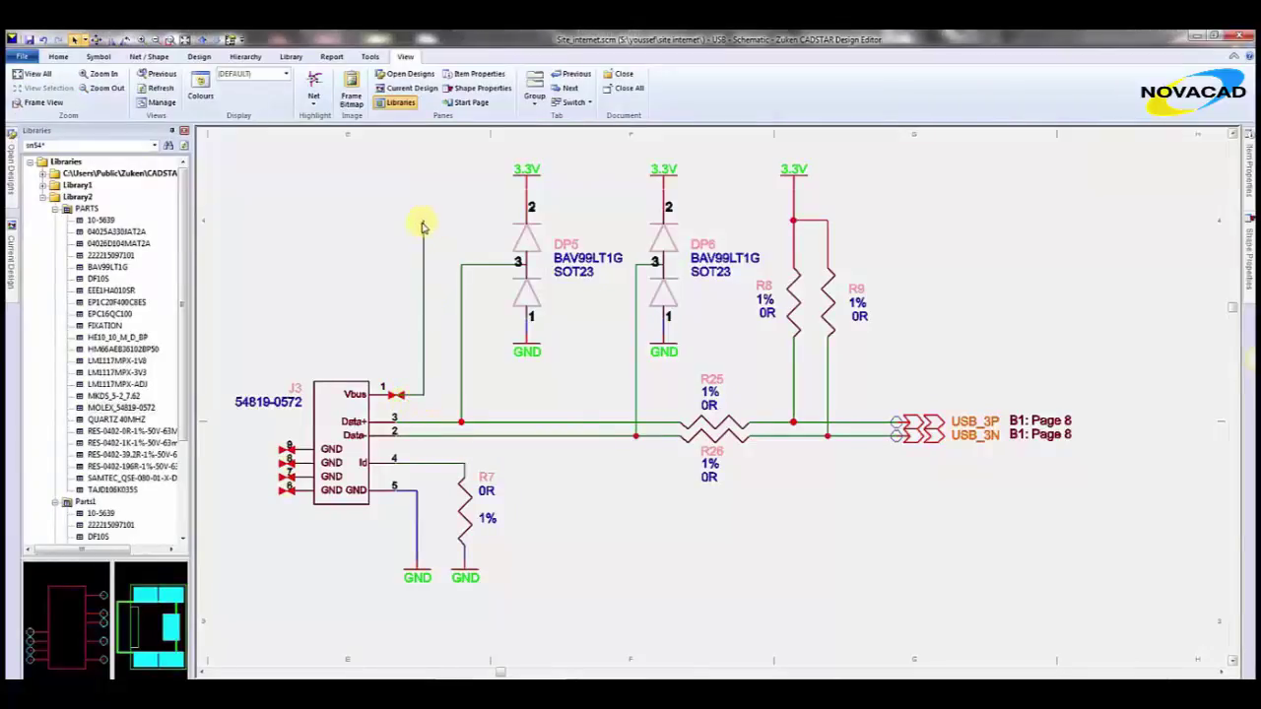
right_click(421, 228)
click(455, 245)
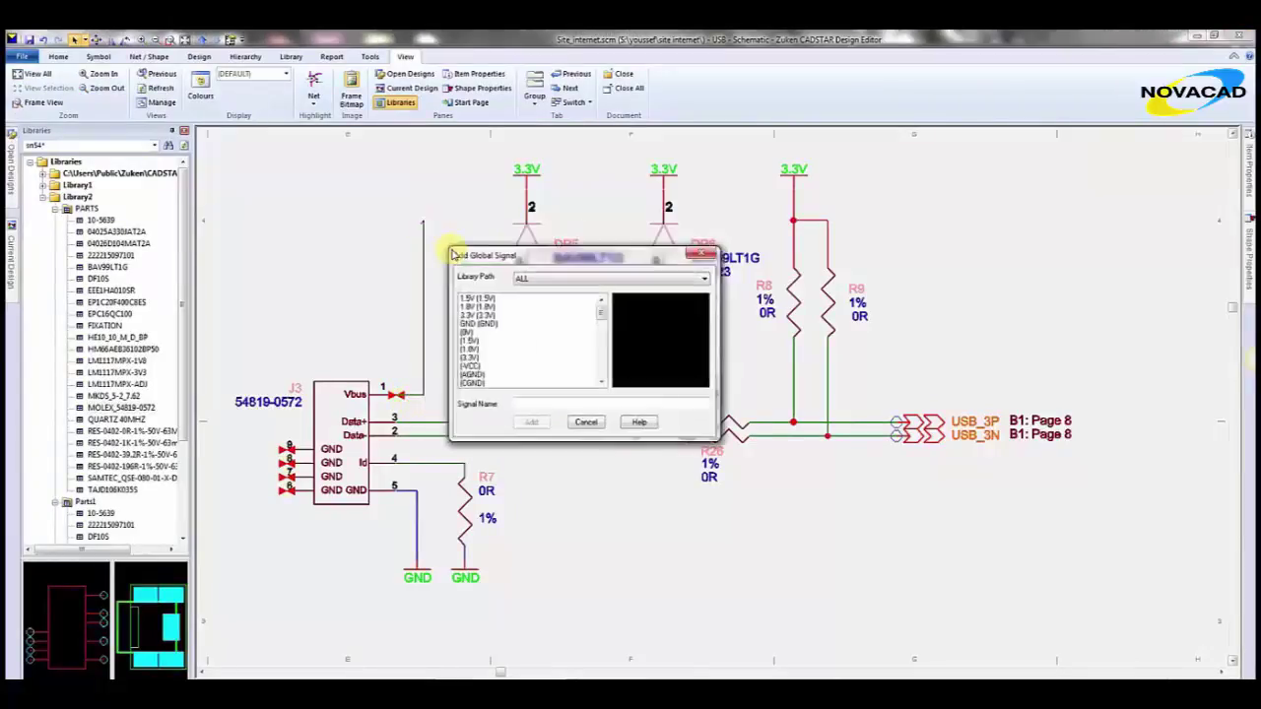
double_click(471, 317)
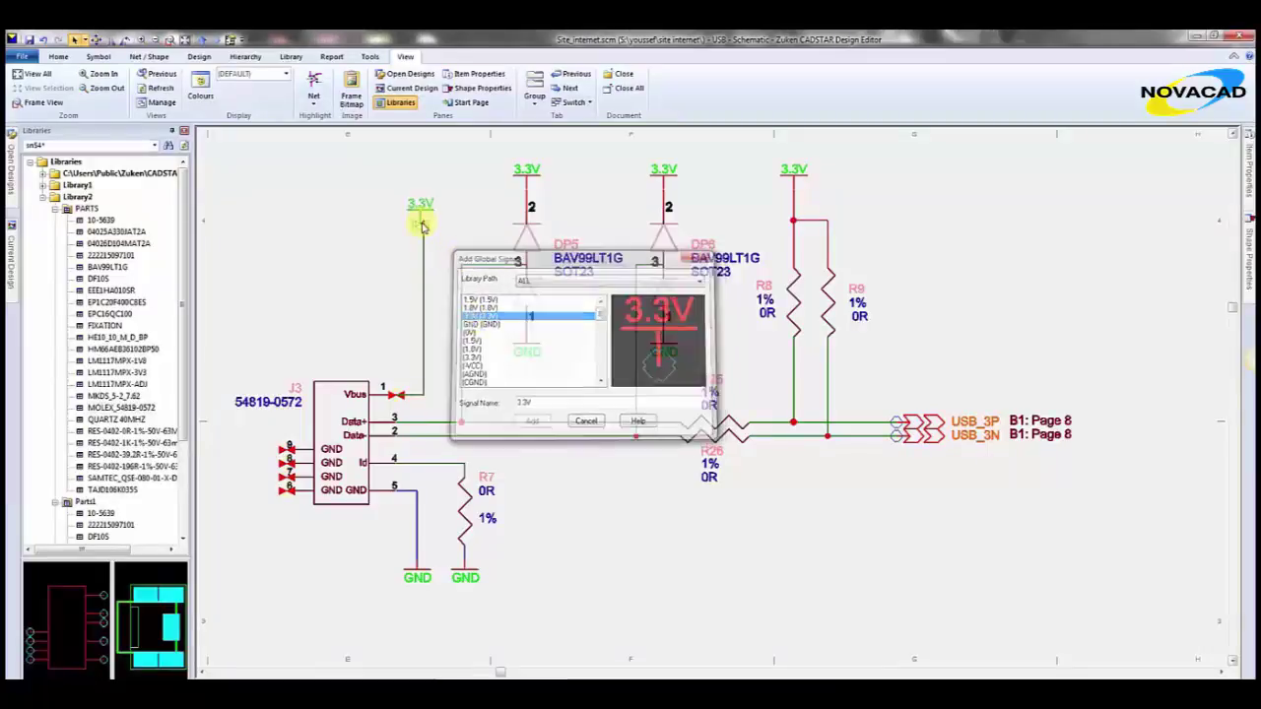
click(426, 227)
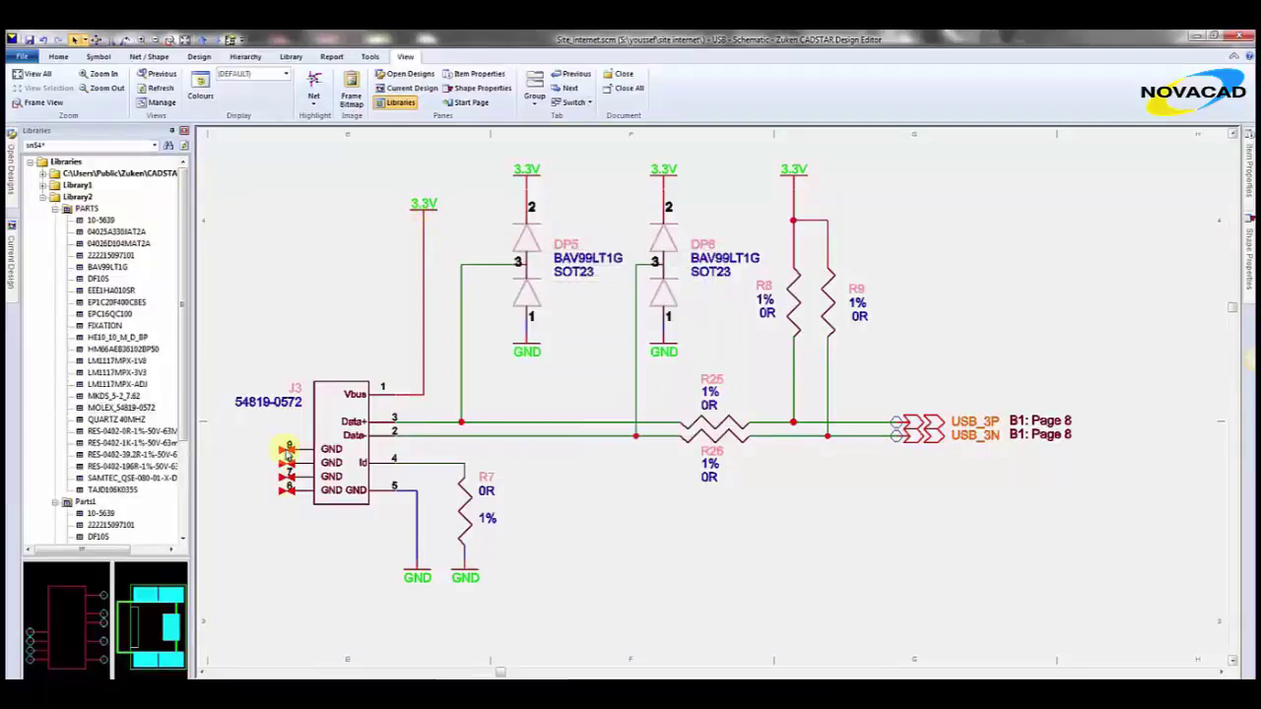
Step: Connect pin 9 of connector J3 down to a new GND global signal and join pin 8 to that wire
click(235, 450)
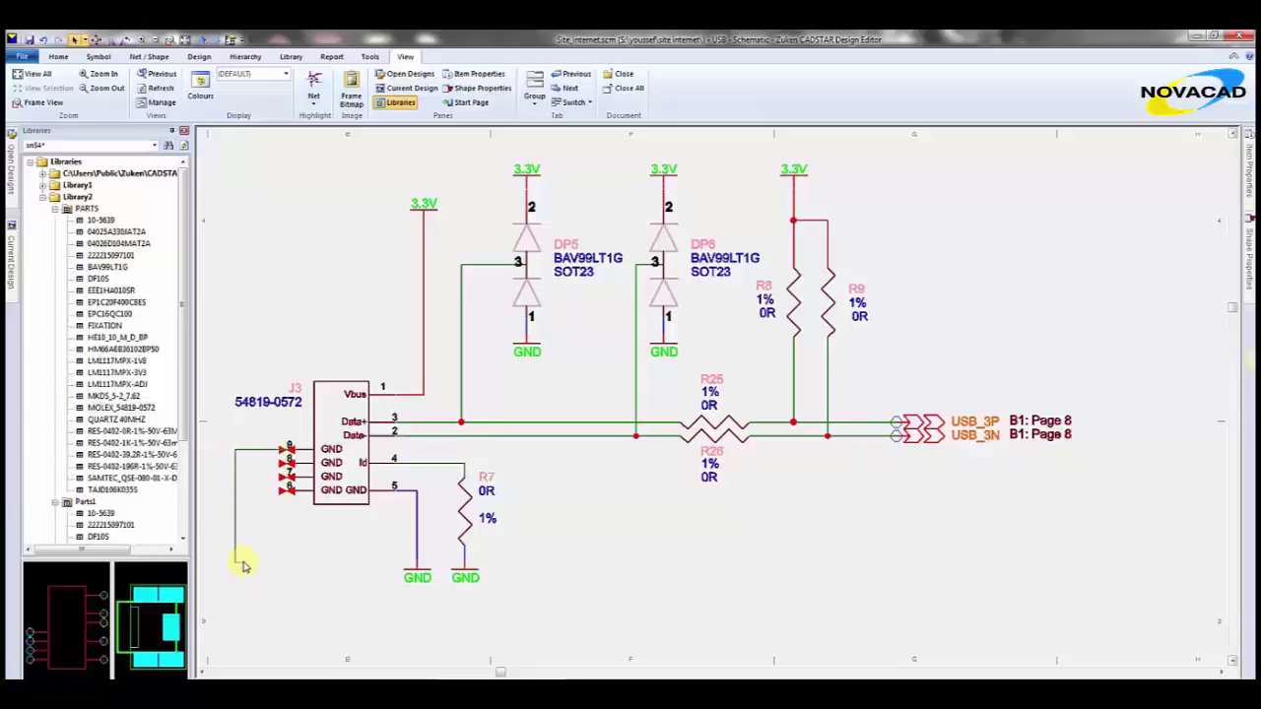
right_click(244, 565)
click(301, 394)
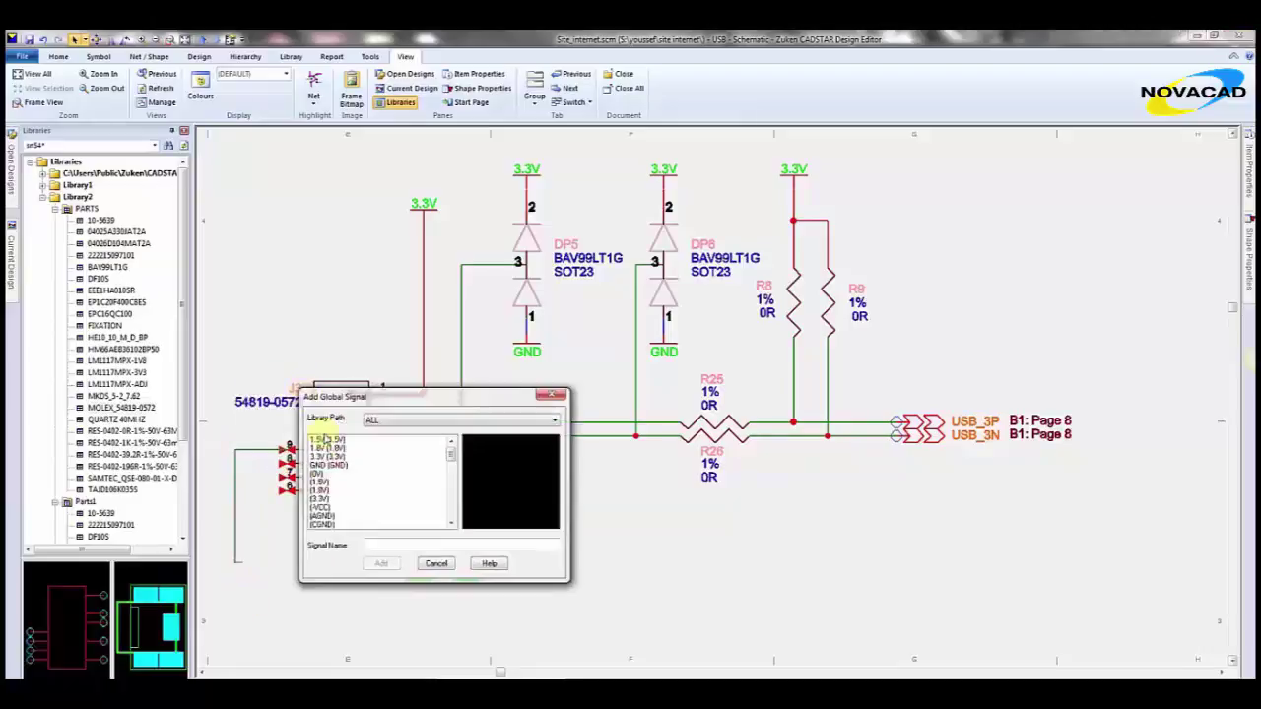
double_click(329, 465)
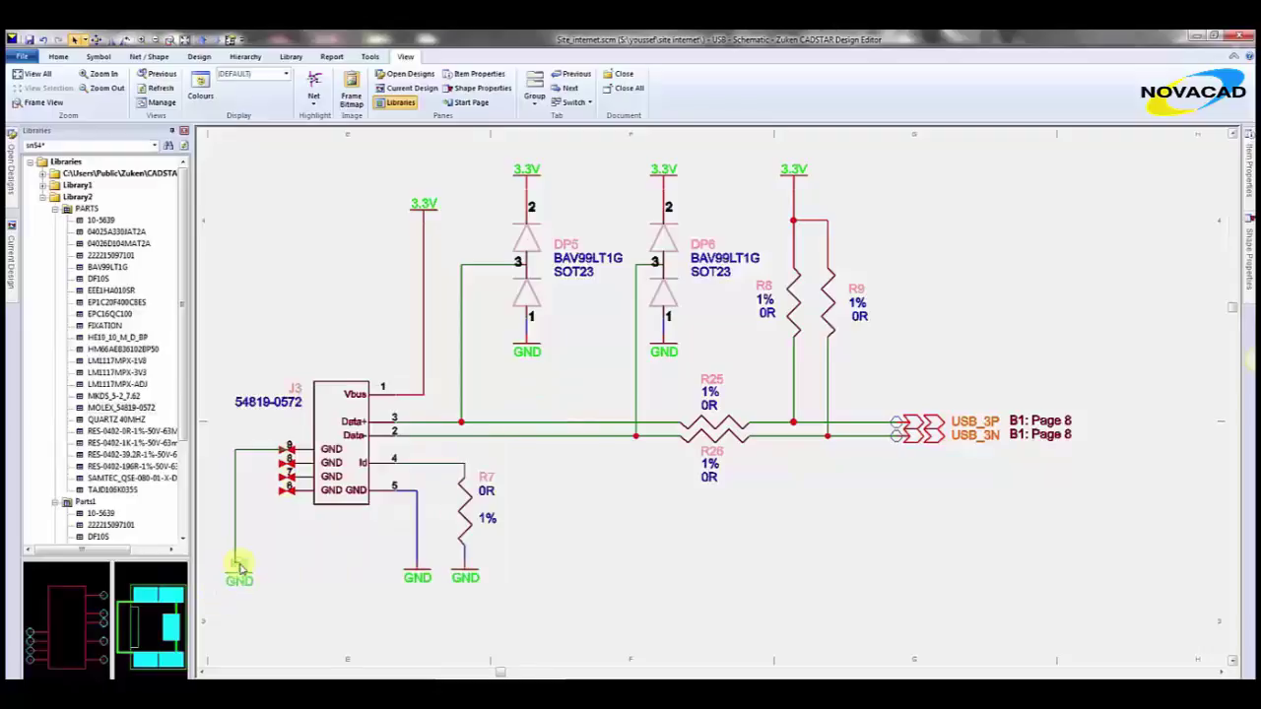
click(236, 569)
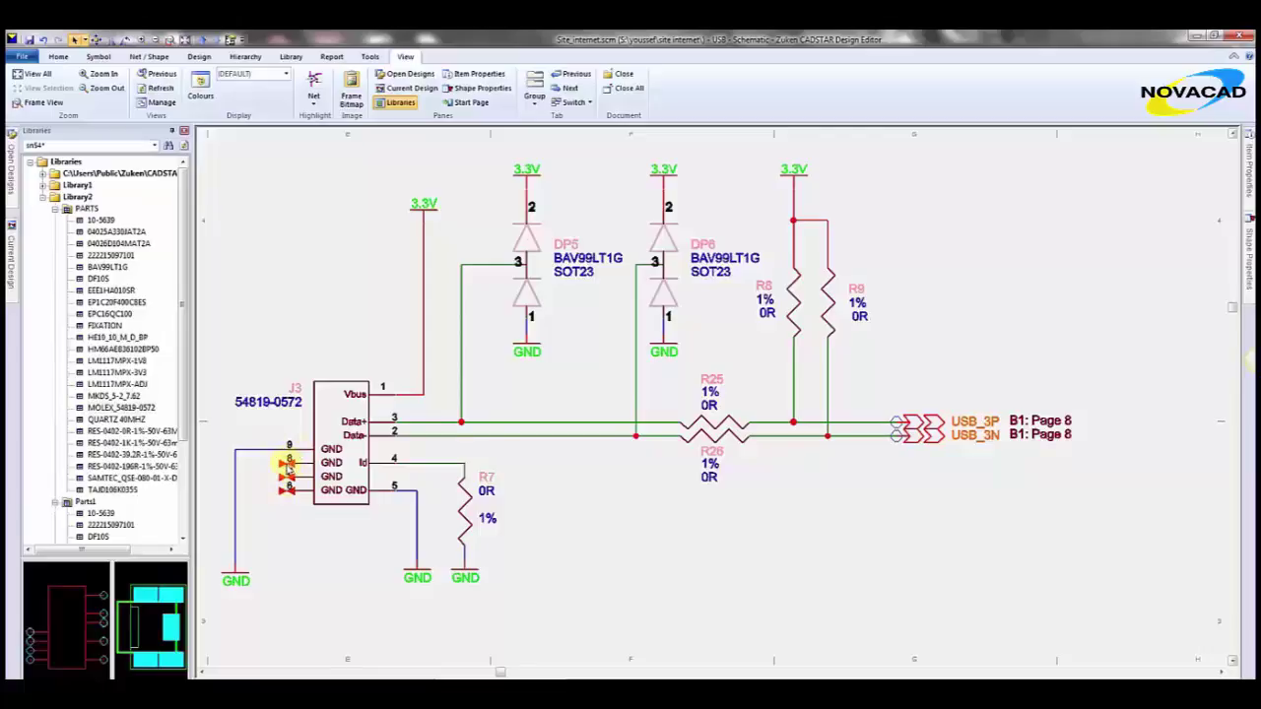
click(235, 466)
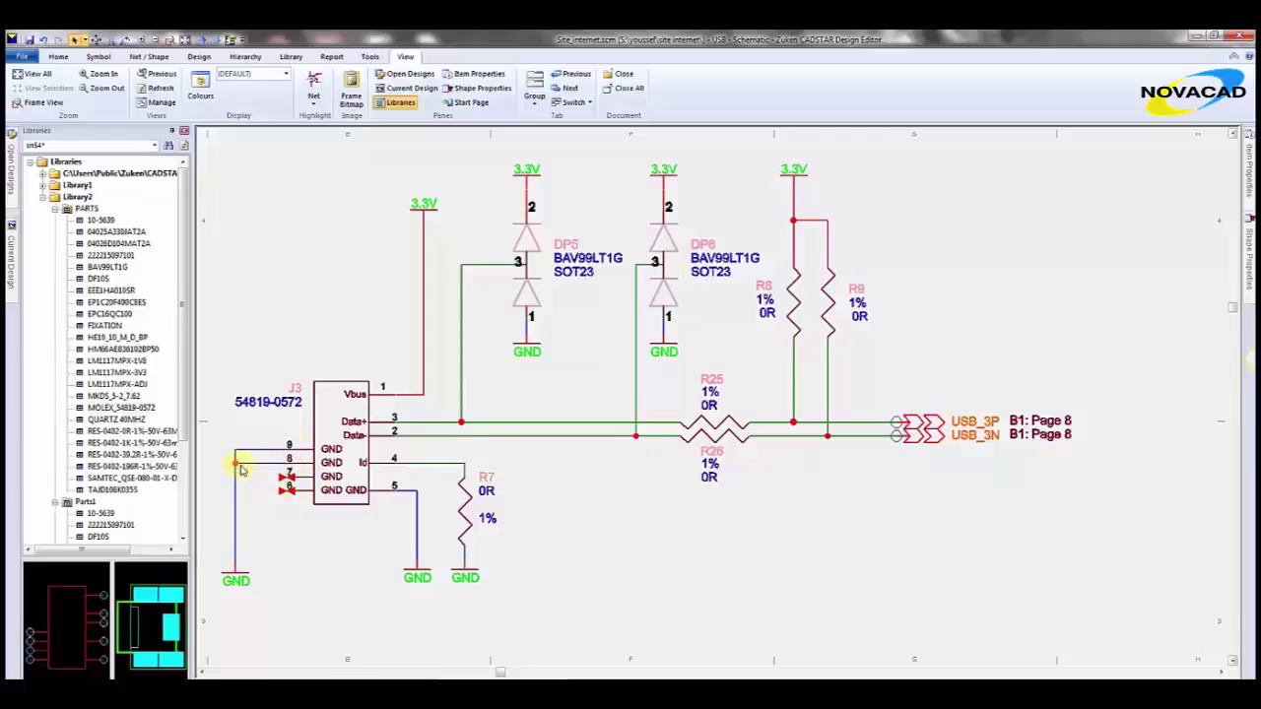
Step: Connect pin 7 of connector J3 straight to the vertical GND wire and route pin 6 around the wire's upper end to join it lower down
click(284, 479)
click(236, 478)
click(258, 493)
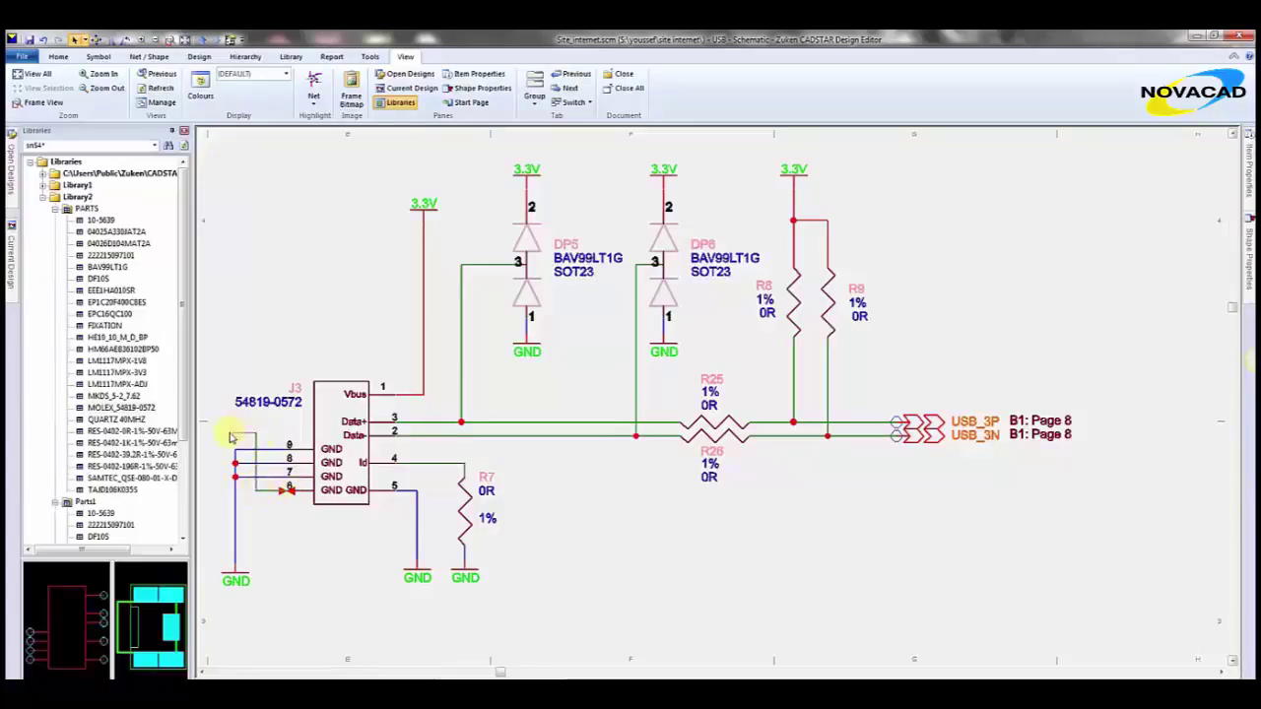
click(235, 530)
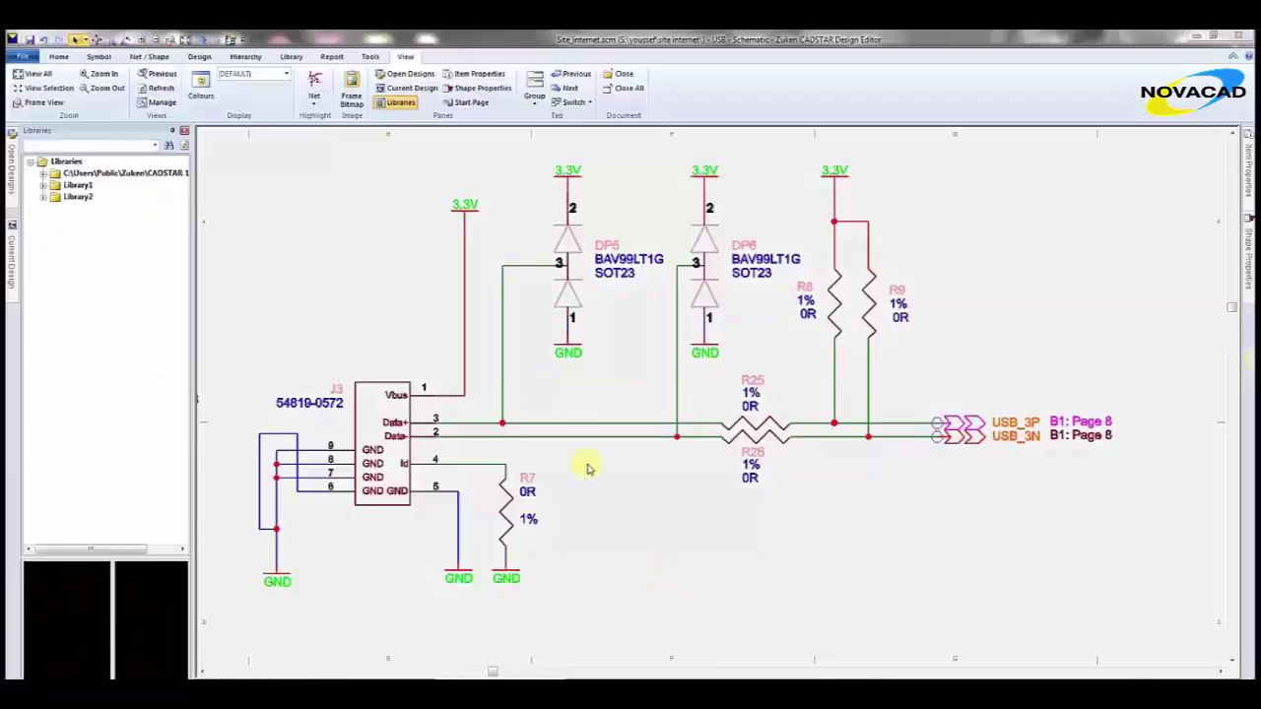
Step: Open the net properties of the connection running from DP5 pin 3 to the Data+ line
right_click(503, 324)
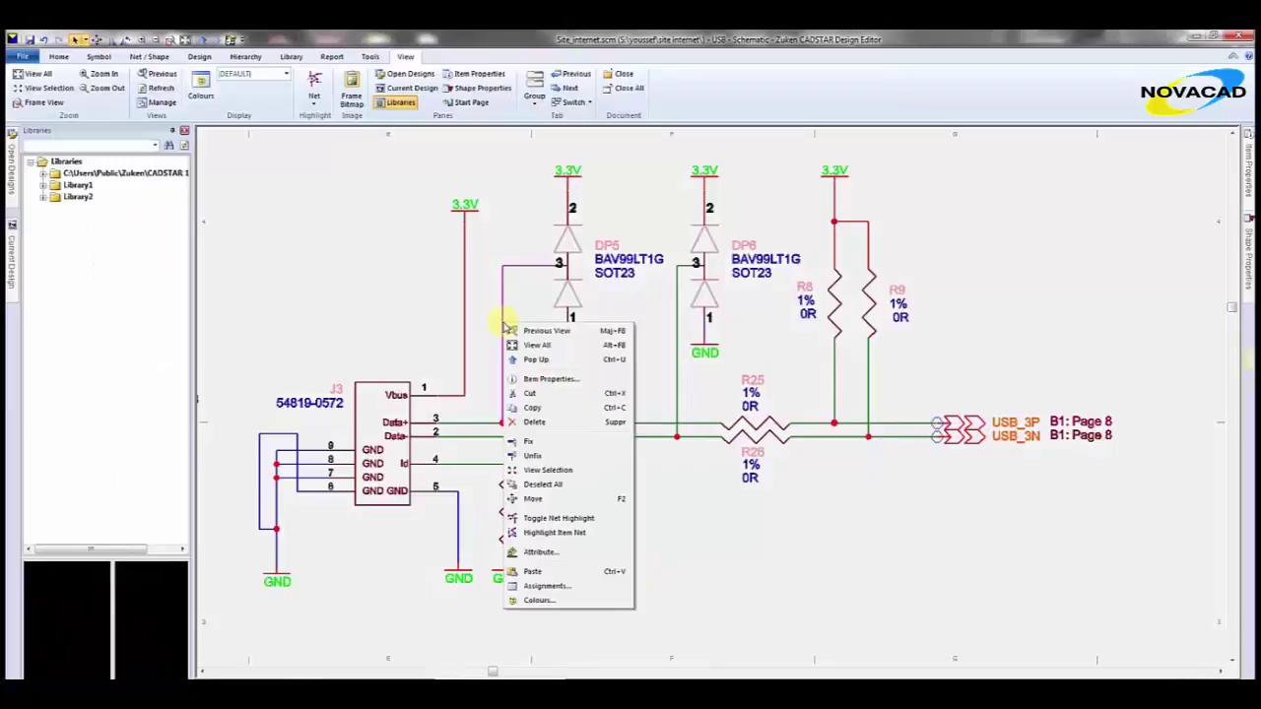
click(558, 379)
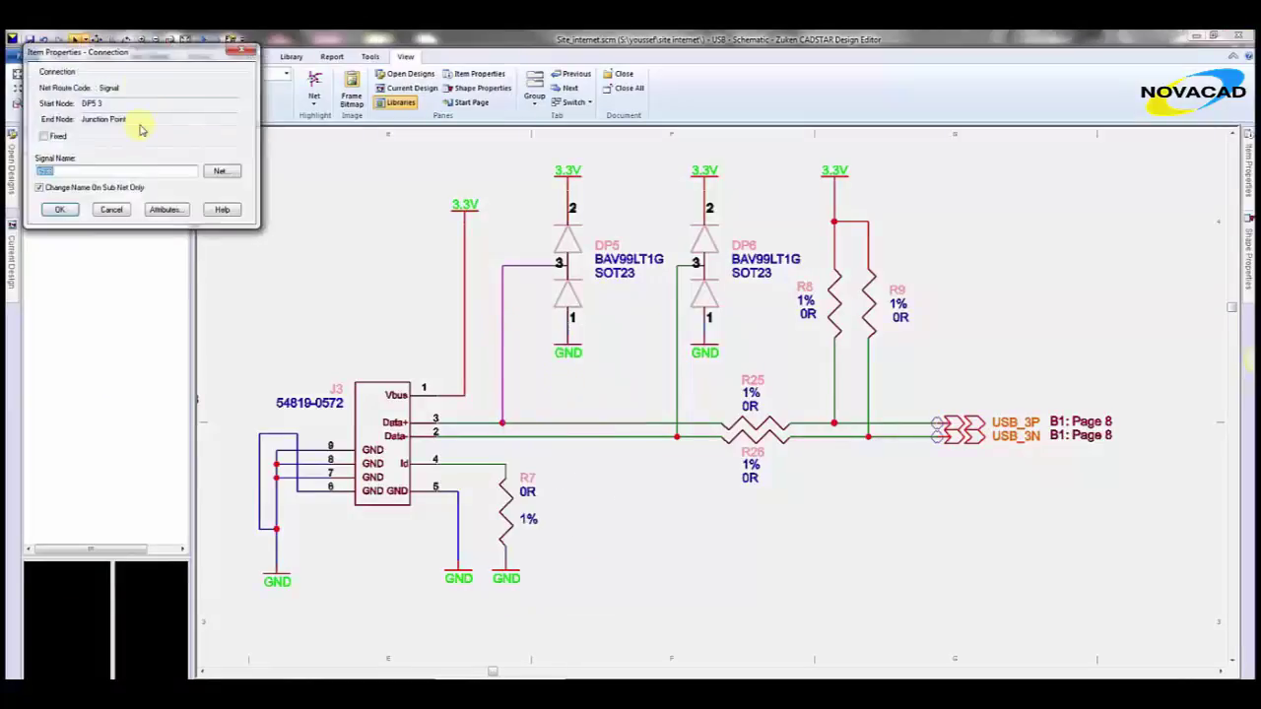
drag(148, 65, 732, 304)
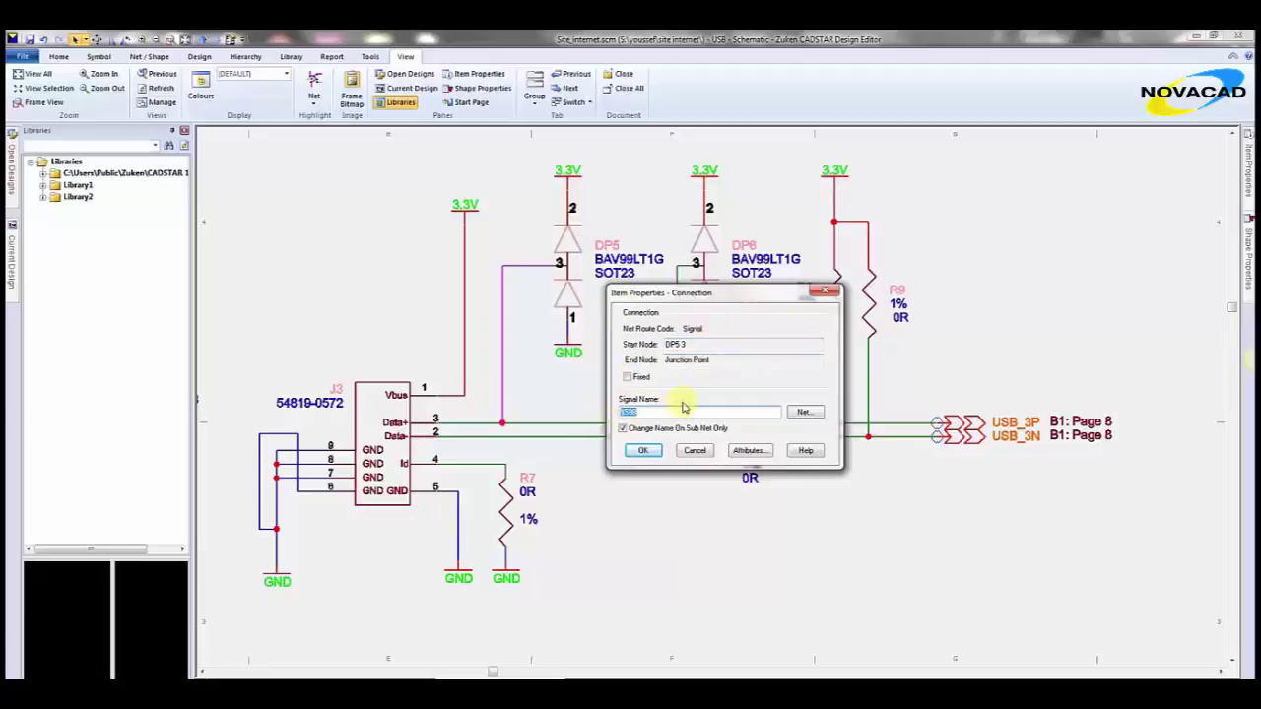
click(806, 413)
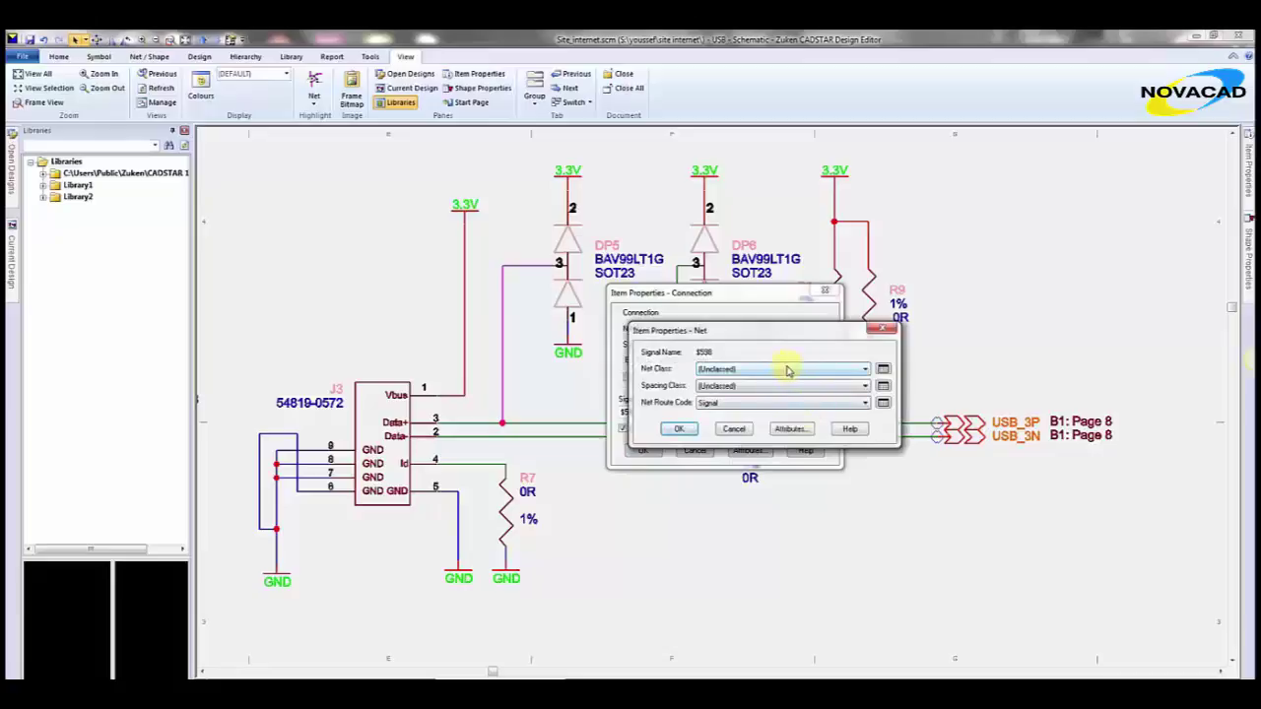
Step: Review the available net classes, spacing classes and net route codes for the net, keeping (Unclassed) for both classes and Signal as route code
click(788, 371)
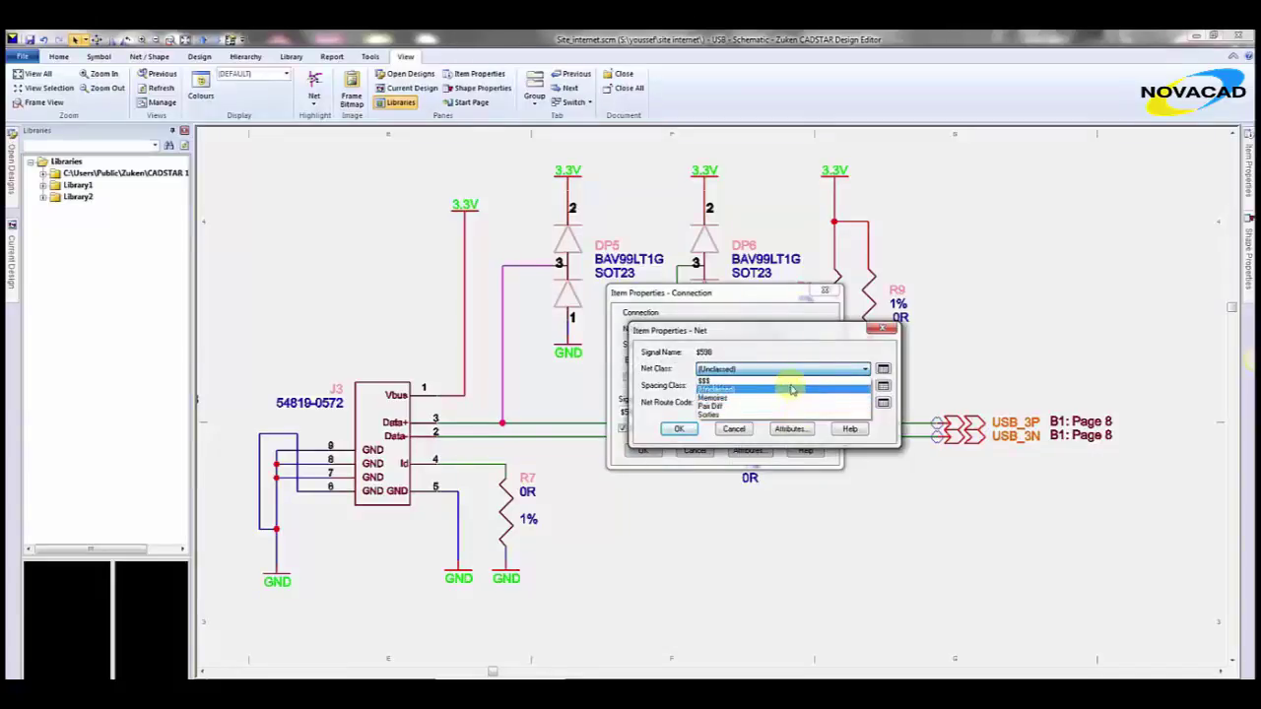
click(795, 373)
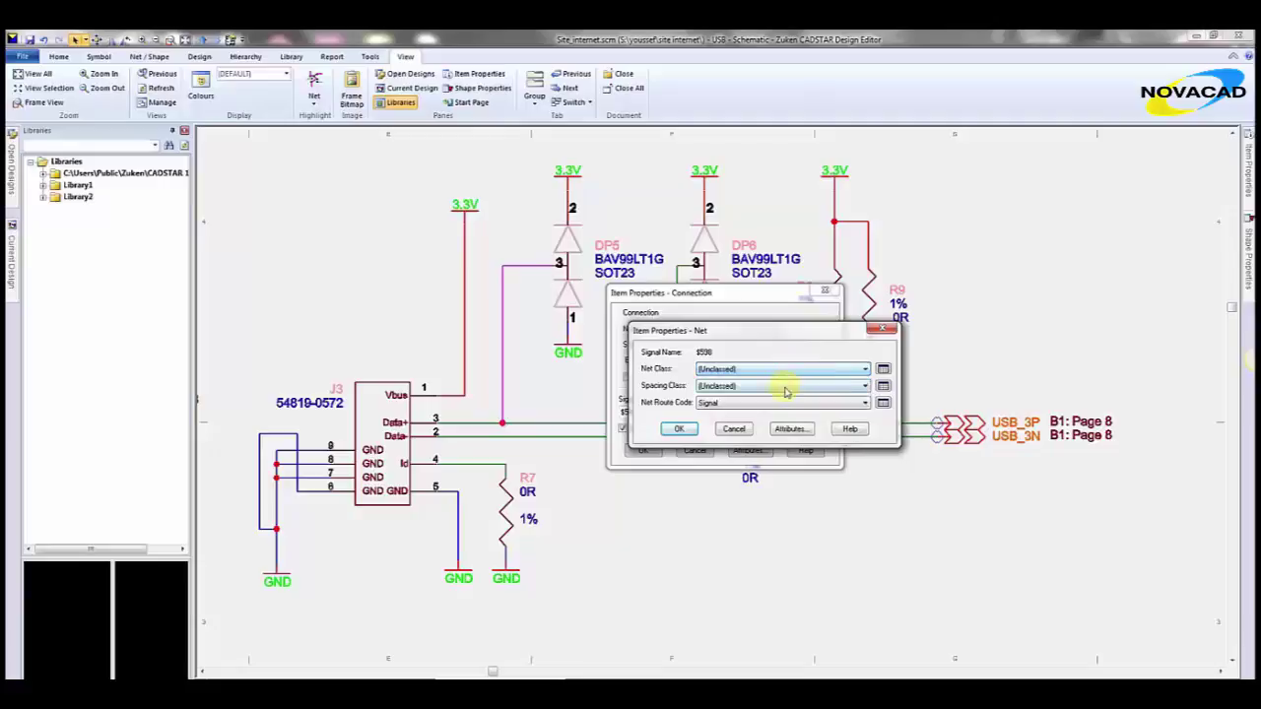
click(786, 388)
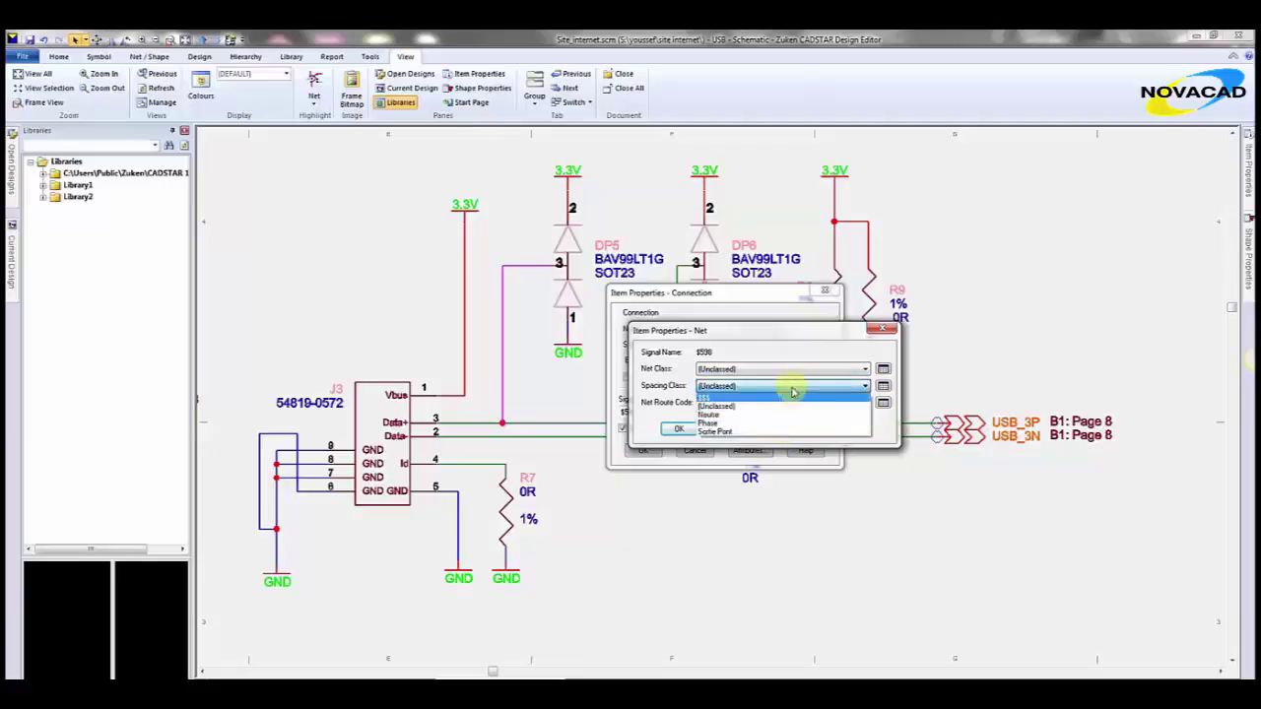
click(792, 390)
click(788, 403)
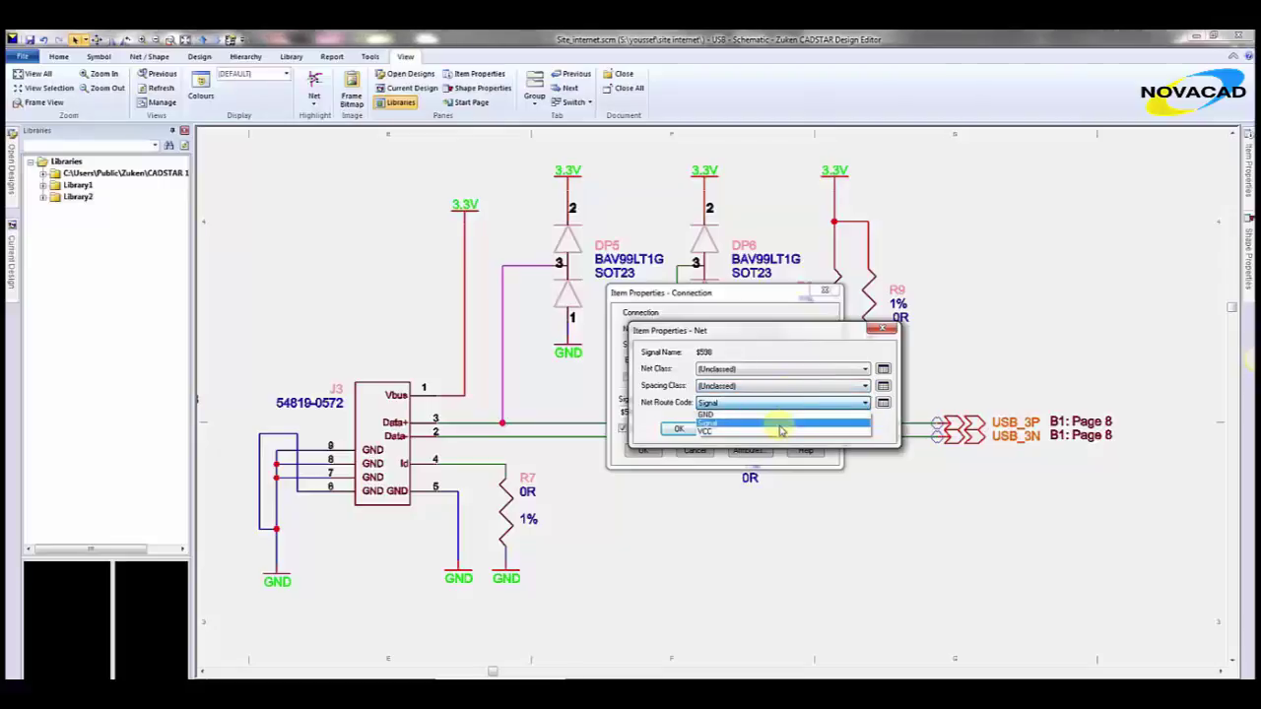
click(773, 425)
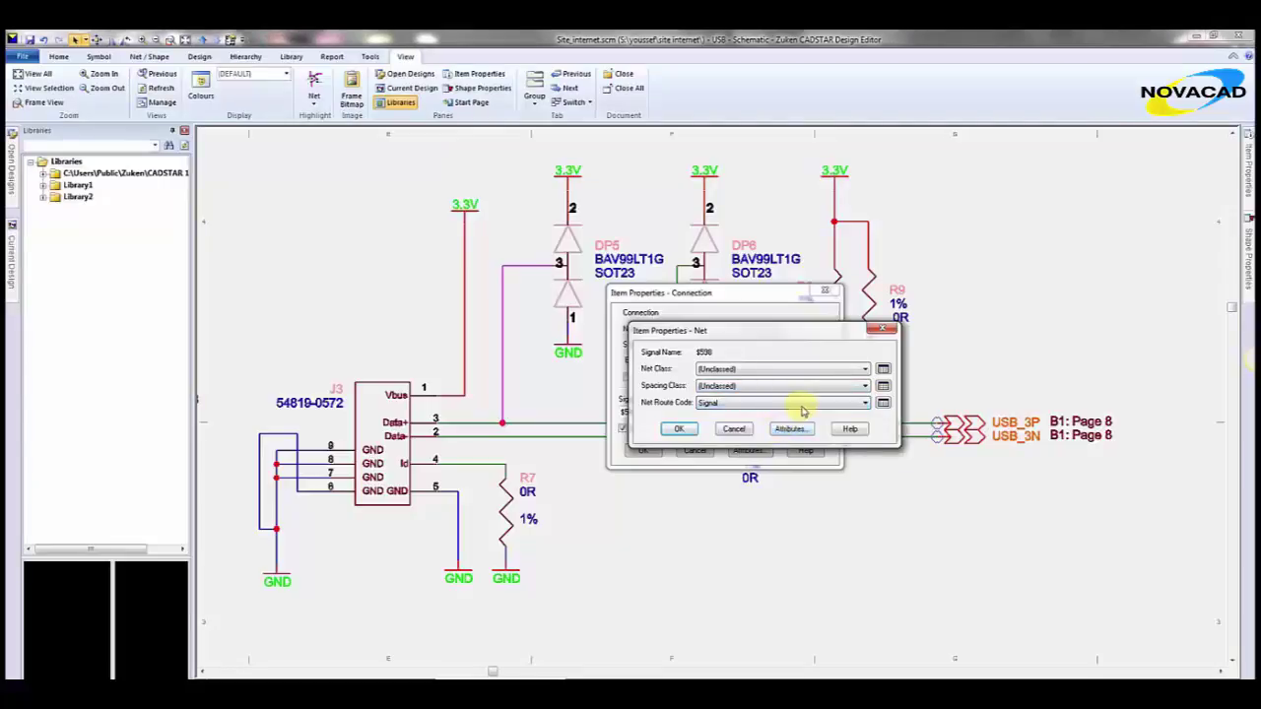
Step: Examine the minimum, maximum, necked and optimal route widths assigned to the Signal route code, and close the net and connection properties
click(883, 404)
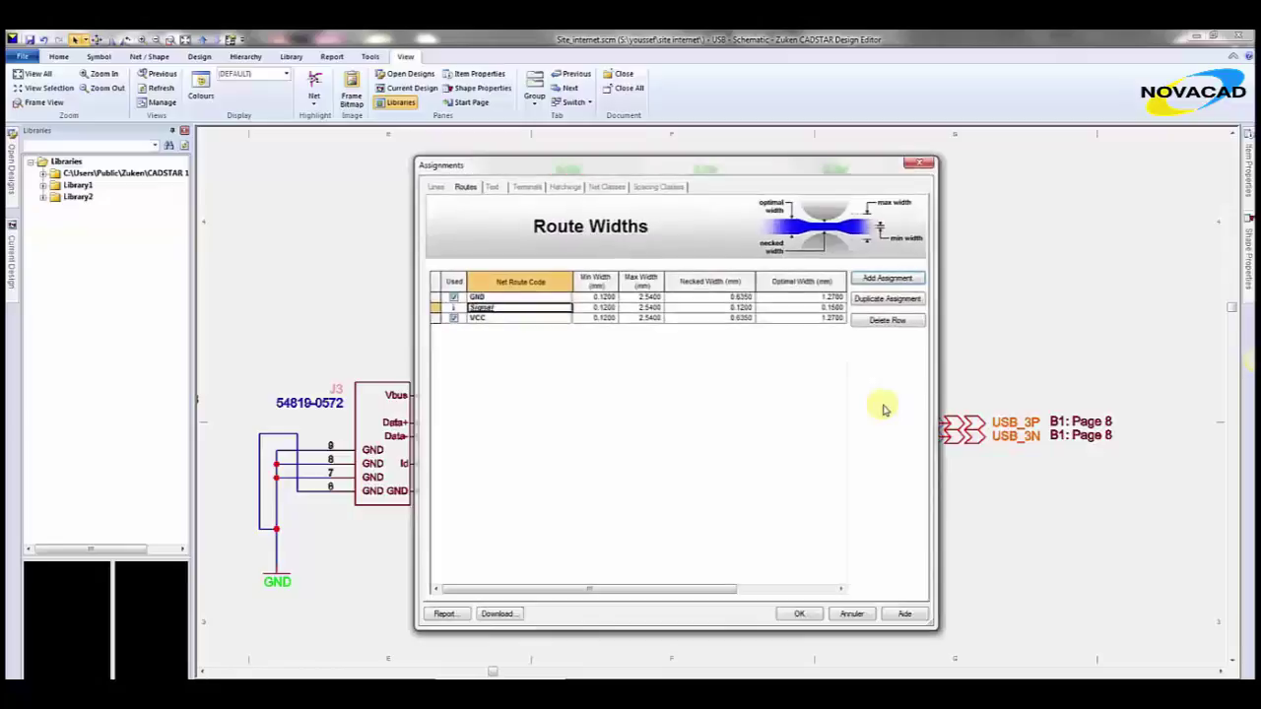
click(595, 310)
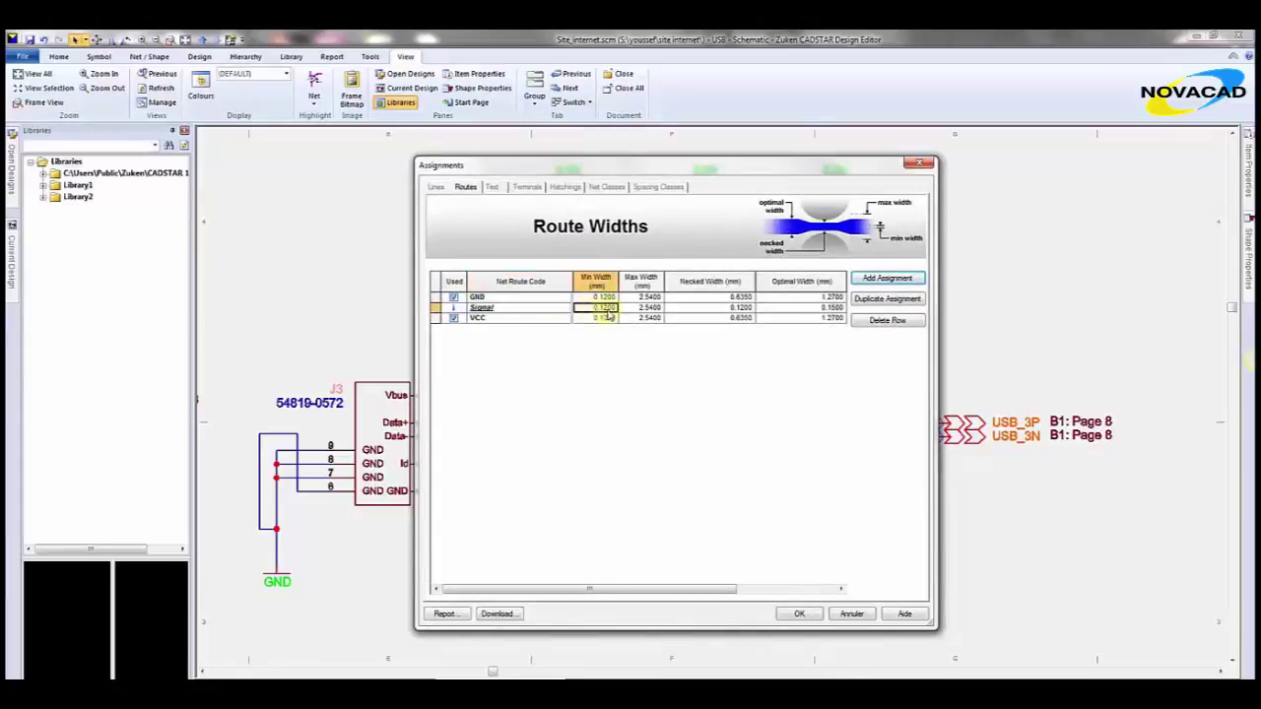
click(651, 309)
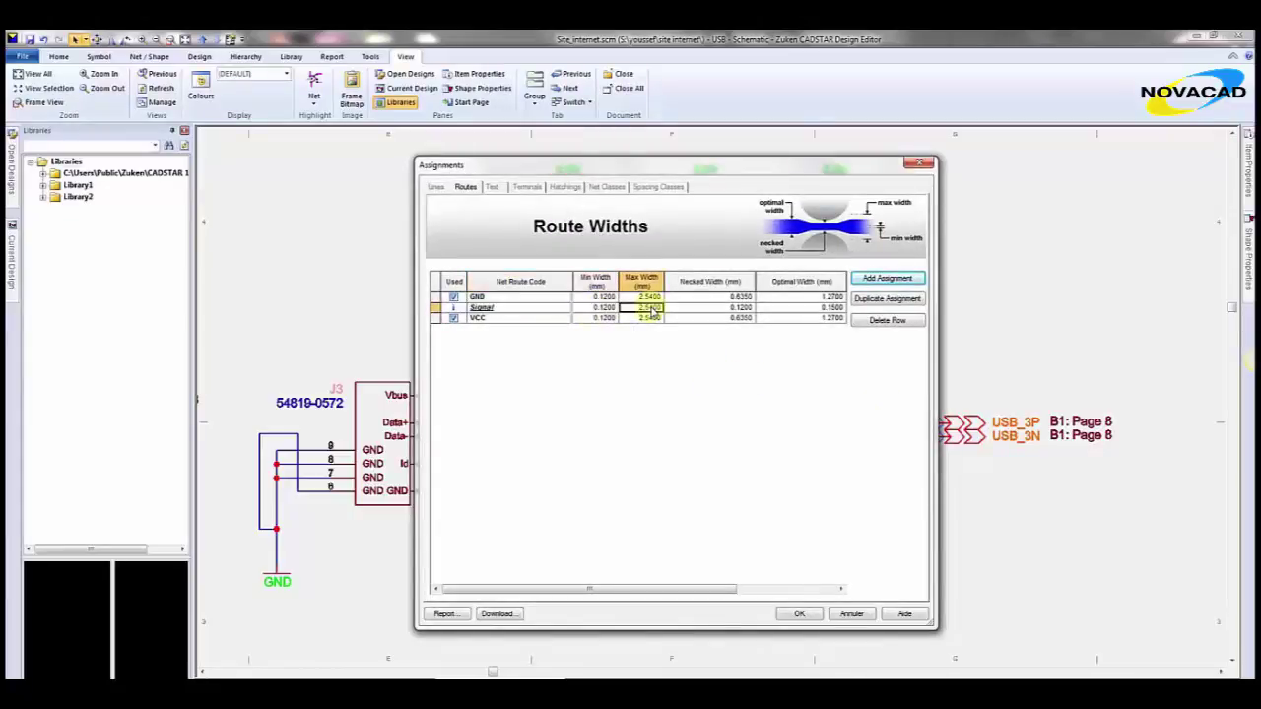
click(729, 310)
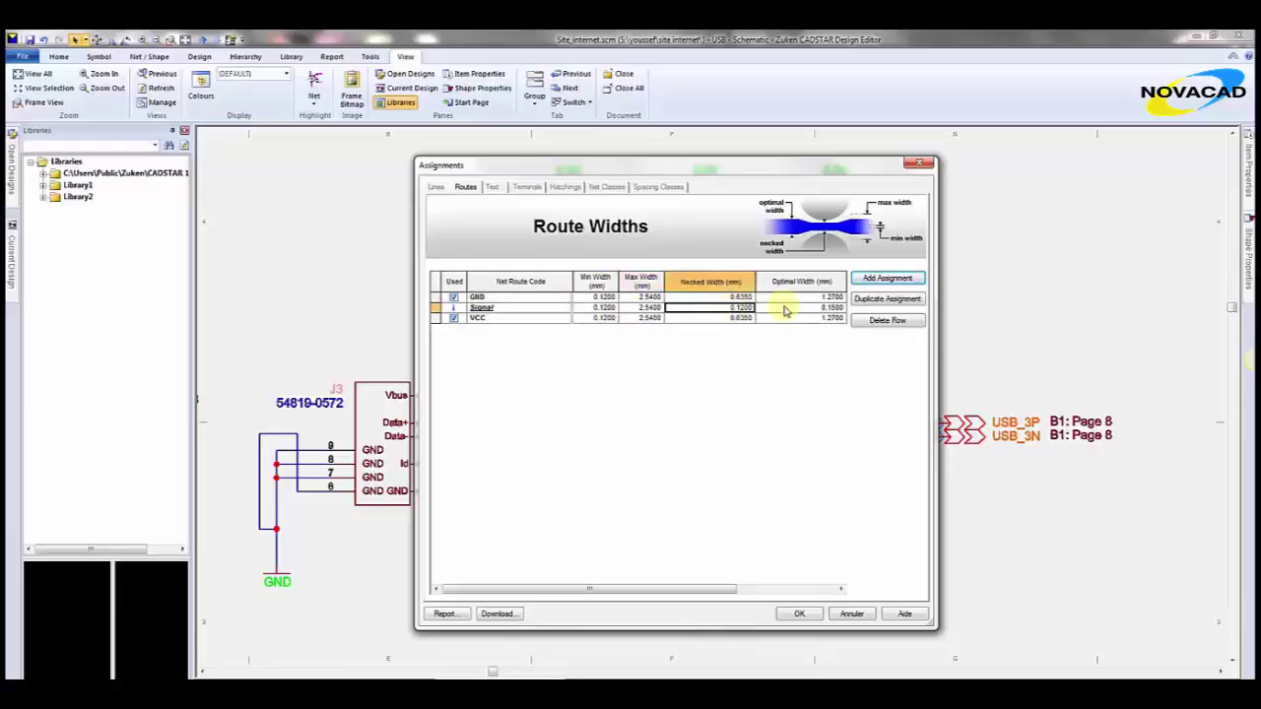
click(820, 309)
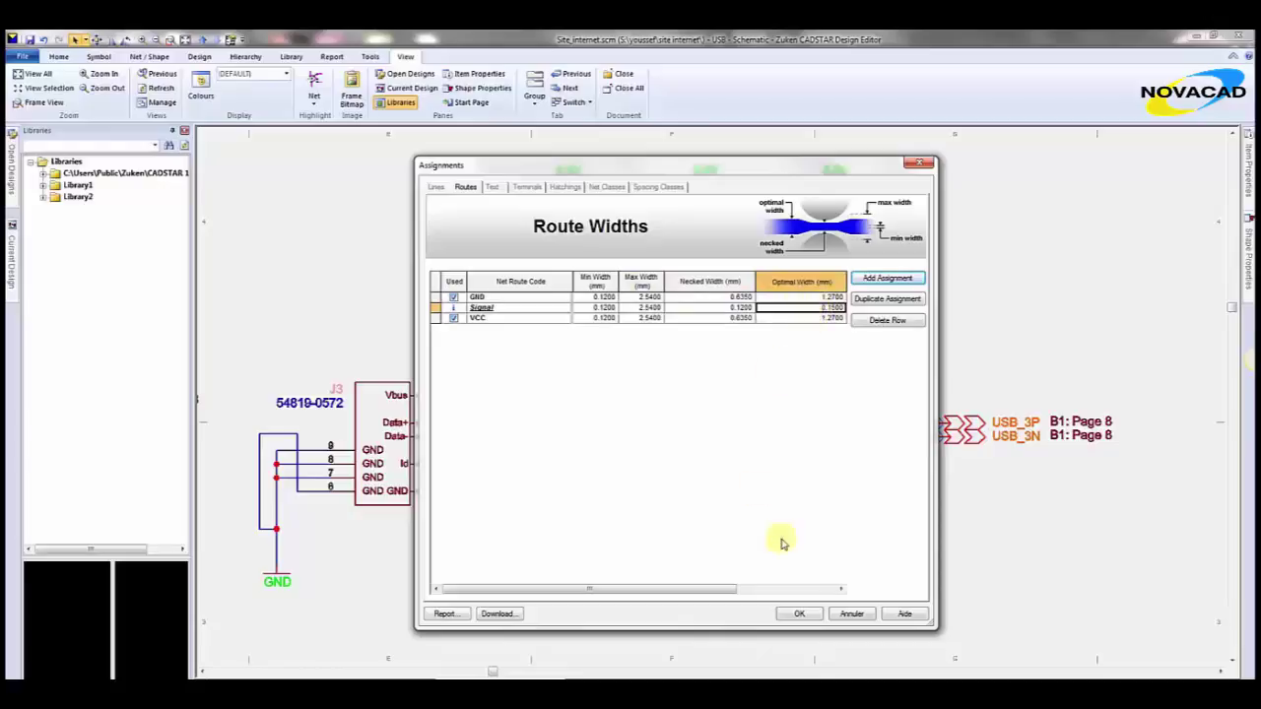
click(678, 430)
click(643, 451)
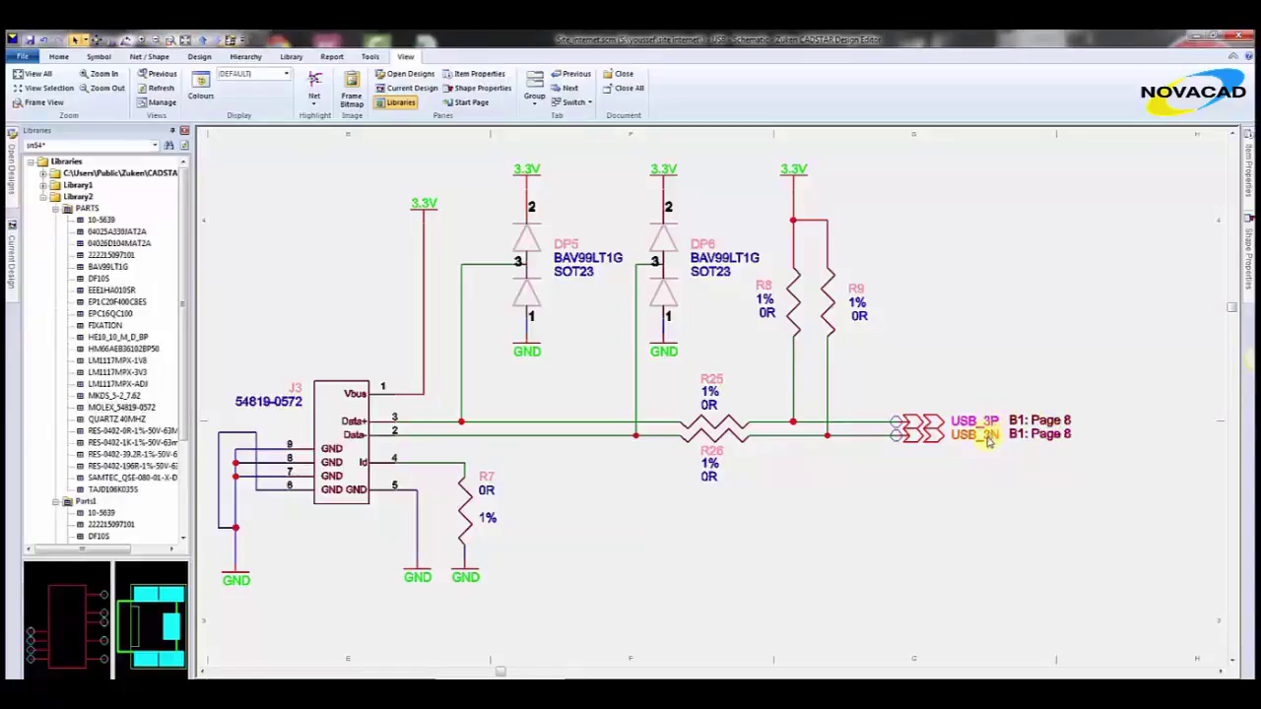
Step: Follow the USB_3P signal's page reference to its counterpart on page 8, inspect it up close, and follow its reference back to page 2
double_click(1043, 422)
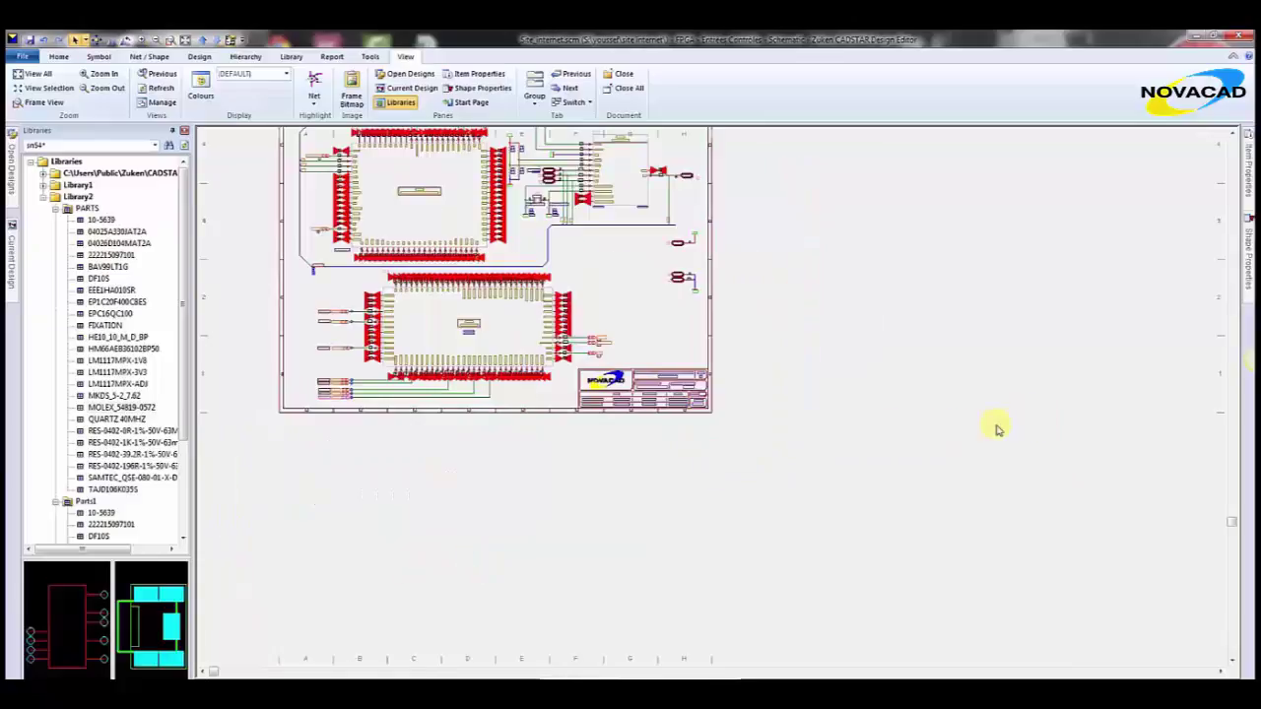
click(169, 41)
drag(300, 362, 380, 443)
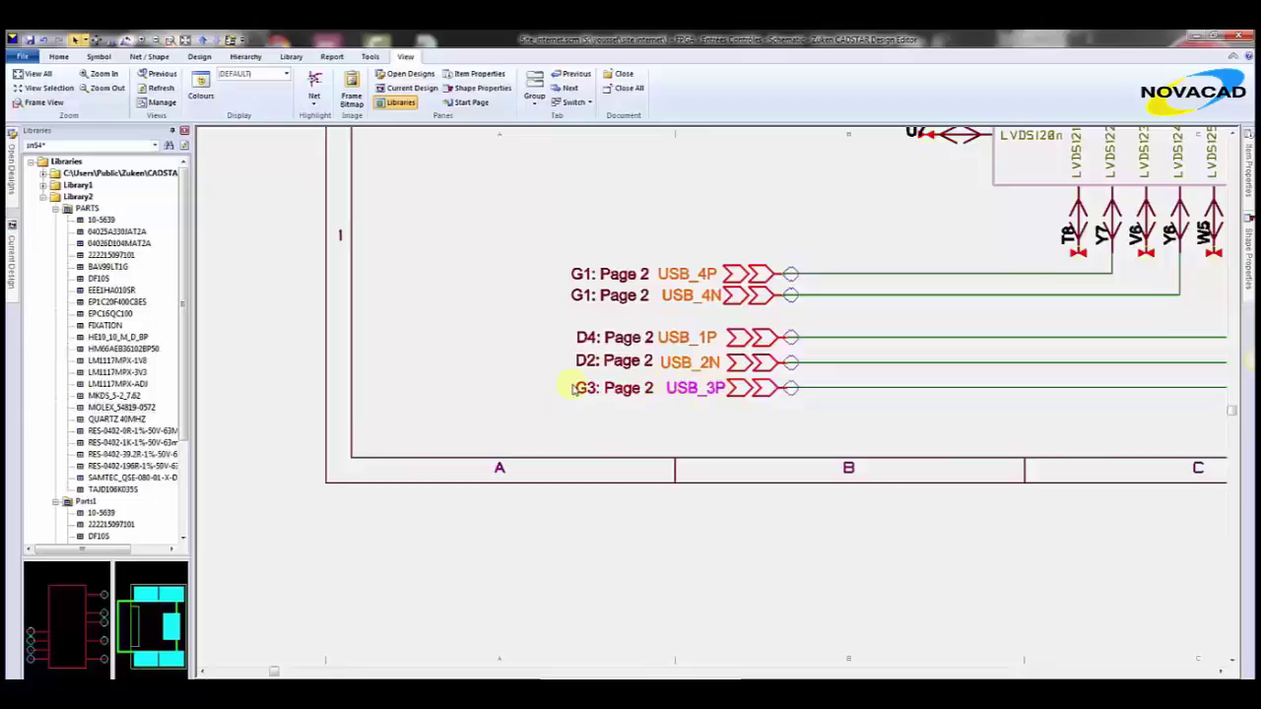
double_click(640, 392)
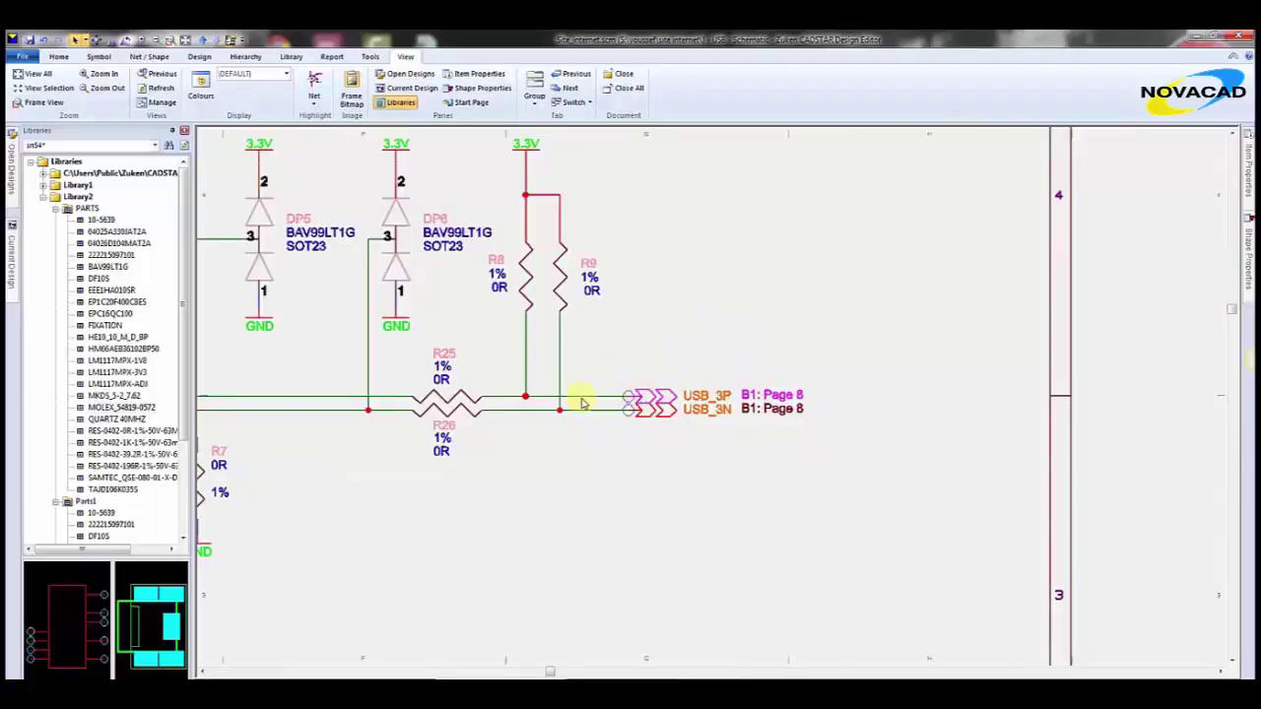